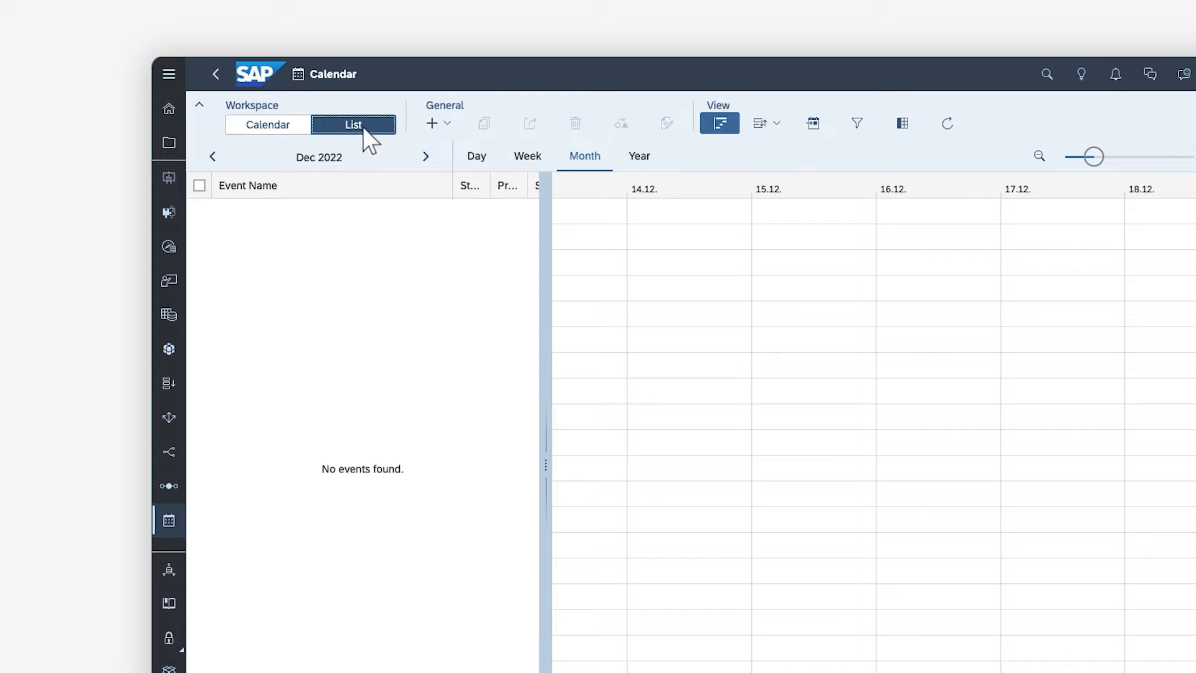
Step: Start the Generate Events wizard and name the new process Budget Review
{"action": "left_click", "coordinate": [444, 123]}
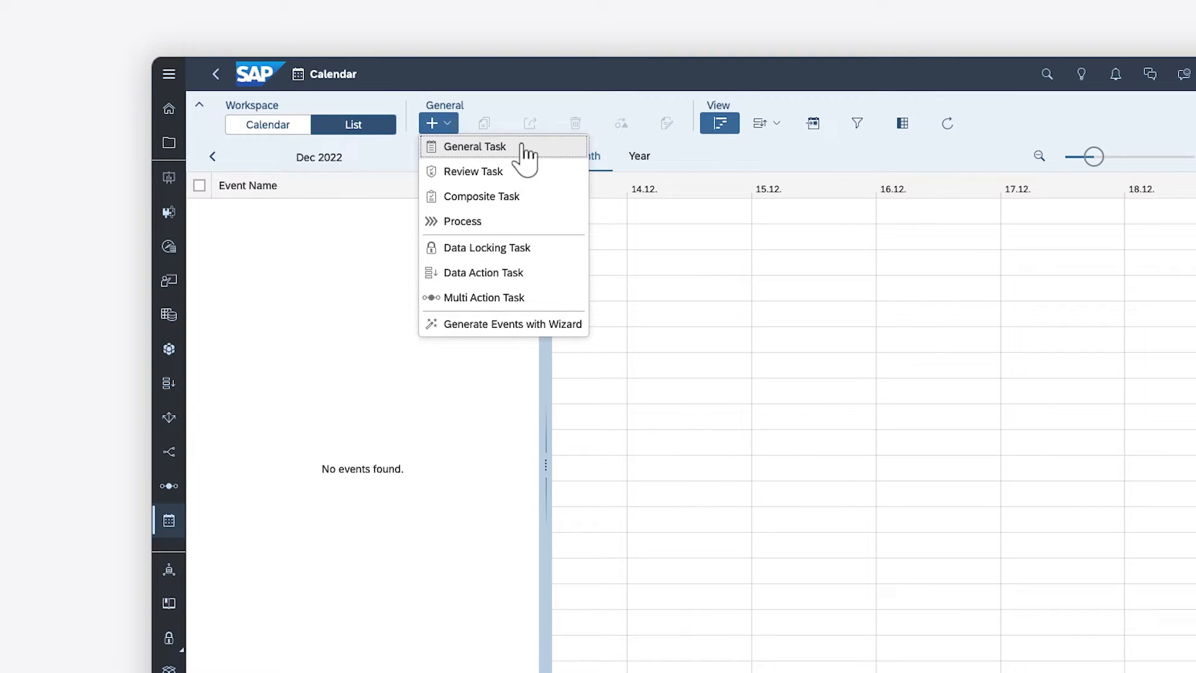
{"action": "left_click", "coordinate": [470, 328]}
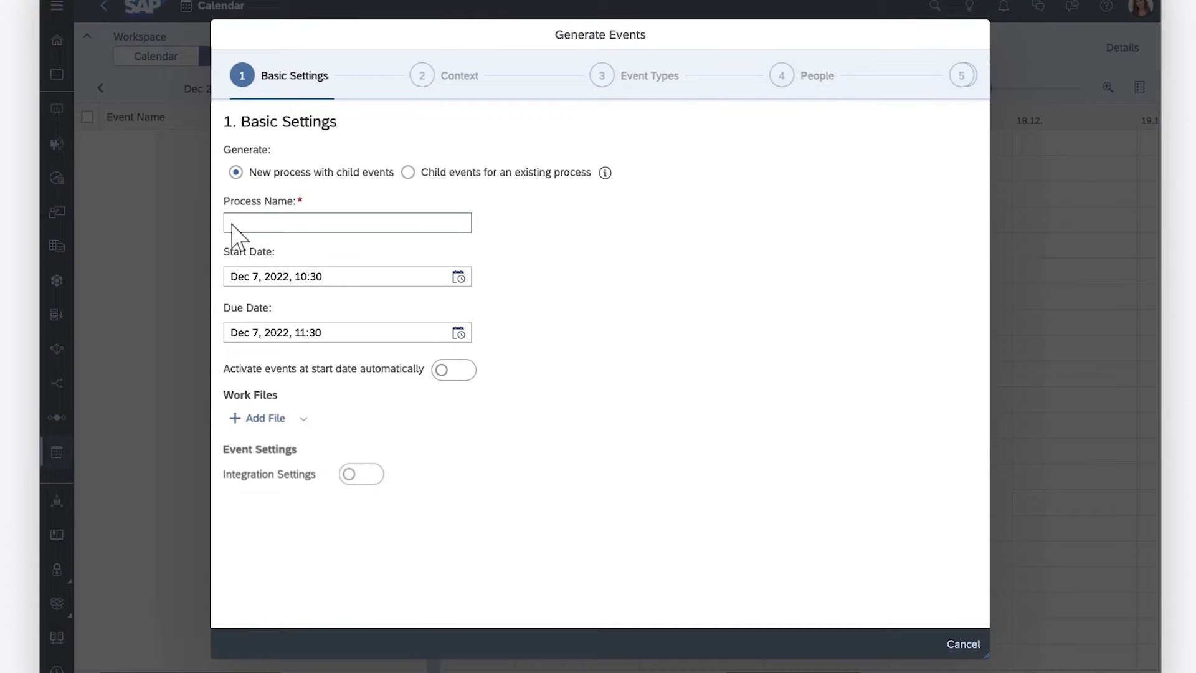
{"action": "left_click", "coordinate": [218, 226]}
{"action": "type", "text": "Bud"}
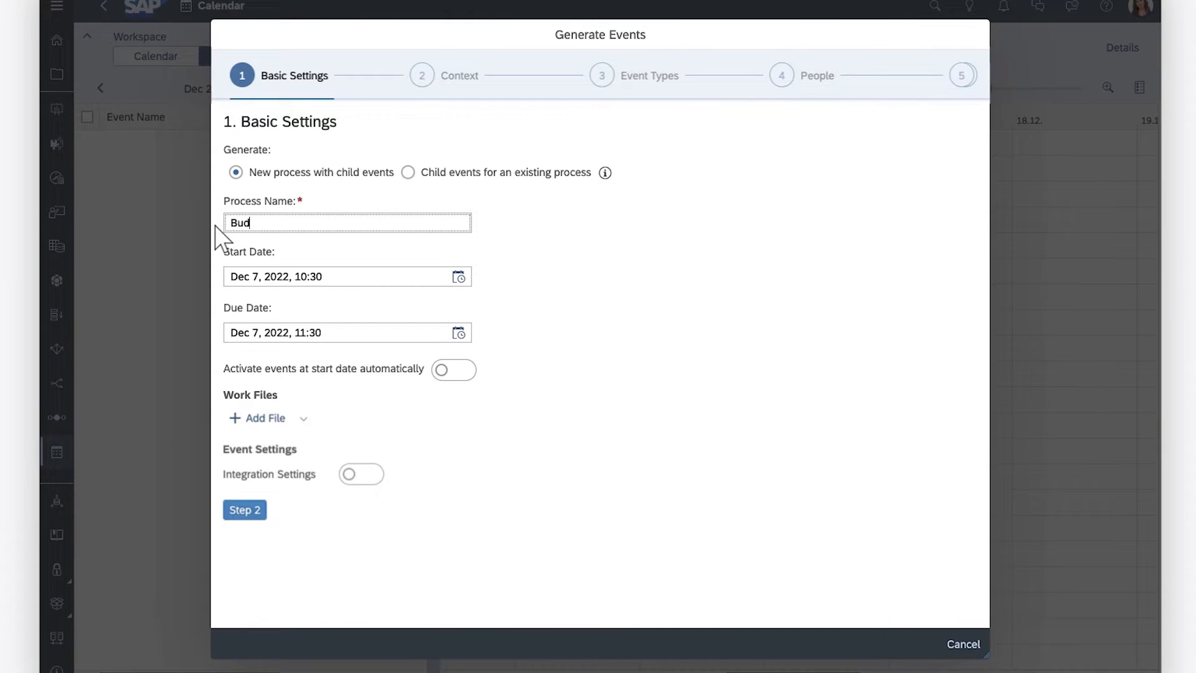
{"action": "type", "text": "get Review"}
Step: Set the due date to Dec 14, 2022, 16:30 and turn on automatic activation of events at the start date
{"action": "left_click", "coordinate": [459, 333]}
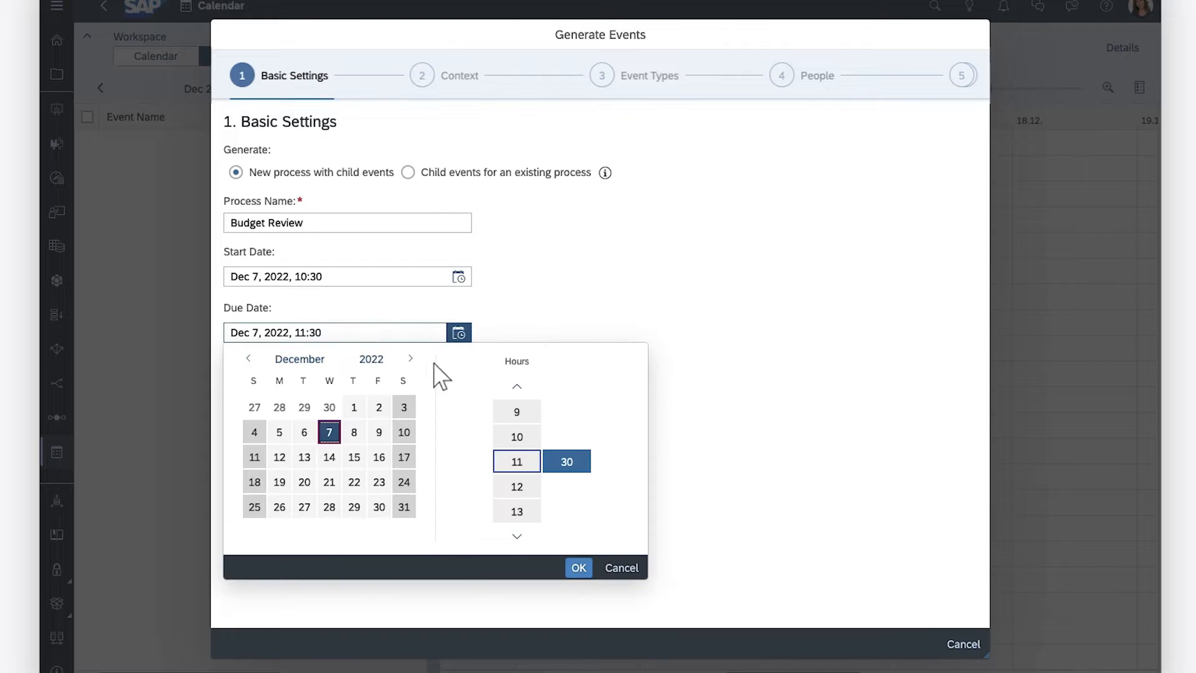
{"action": "left_click", "coordinate": [329, 457]}
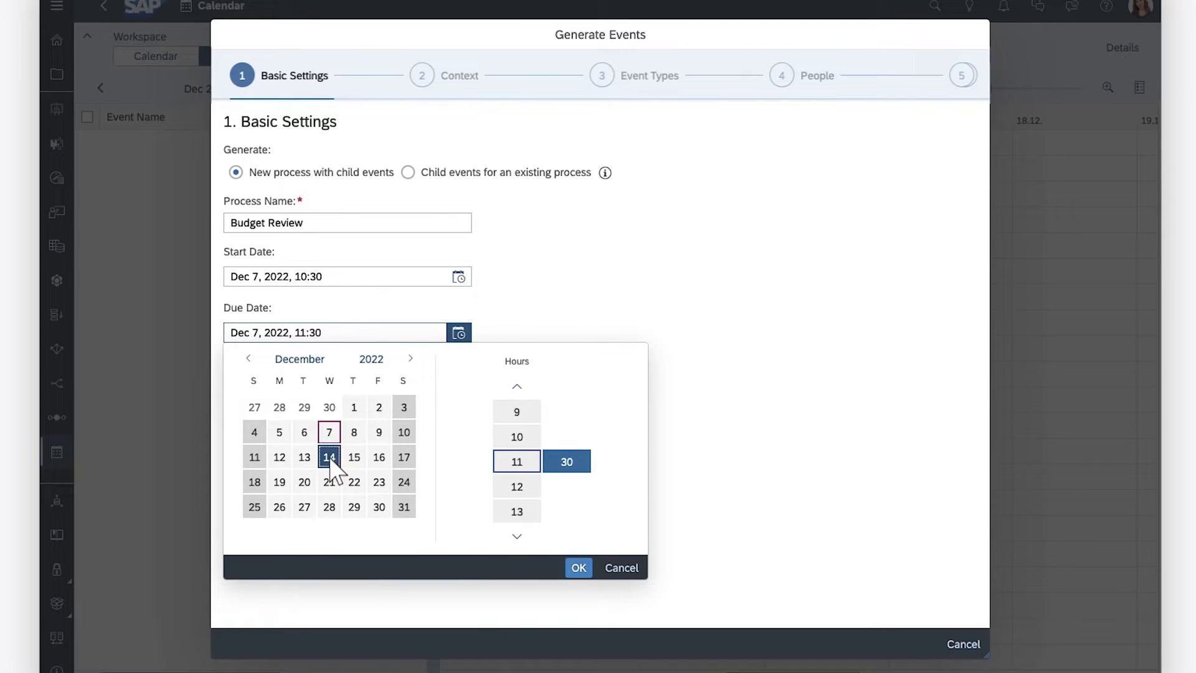
{"action": "left_click", "coordinate": [517, 535]}
{"action": "left_click", "coordinate": [517, 536]}
{"action": "left_click", "coordinate": [517, 536]}
{"action": "left_click", "coordinate": [517, 511]}
{"action": "left_click", "coordinate": [579, 567]}
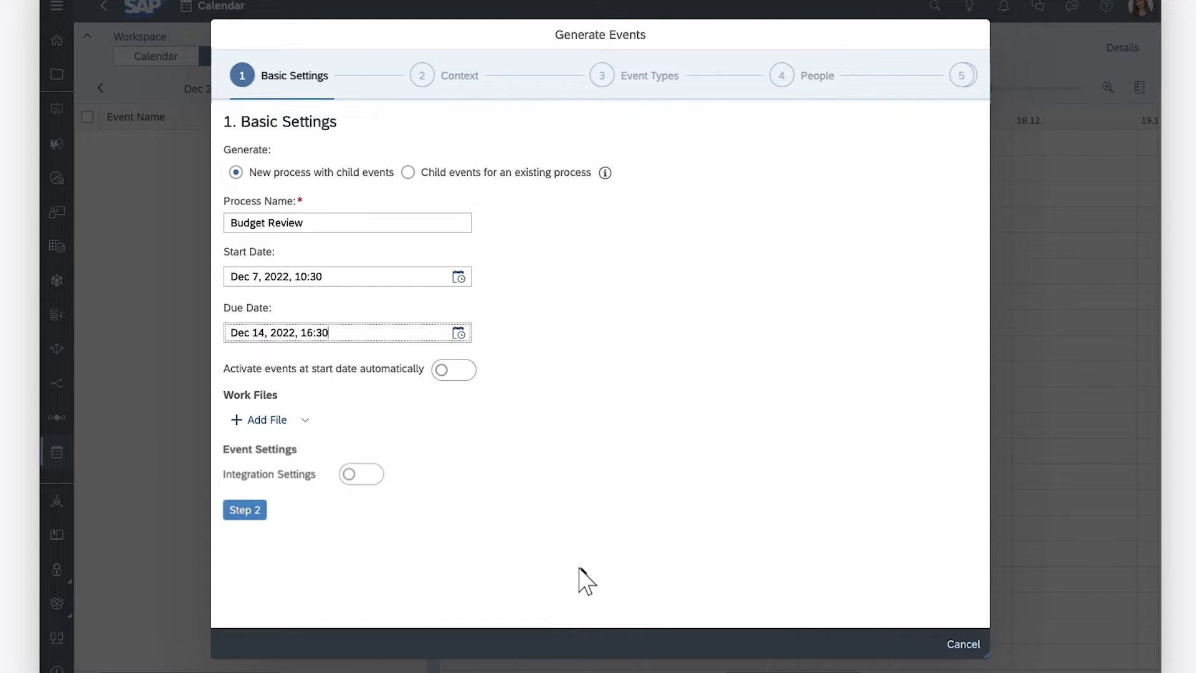
{"action": "left_click", "coordinate": [461, 371]}
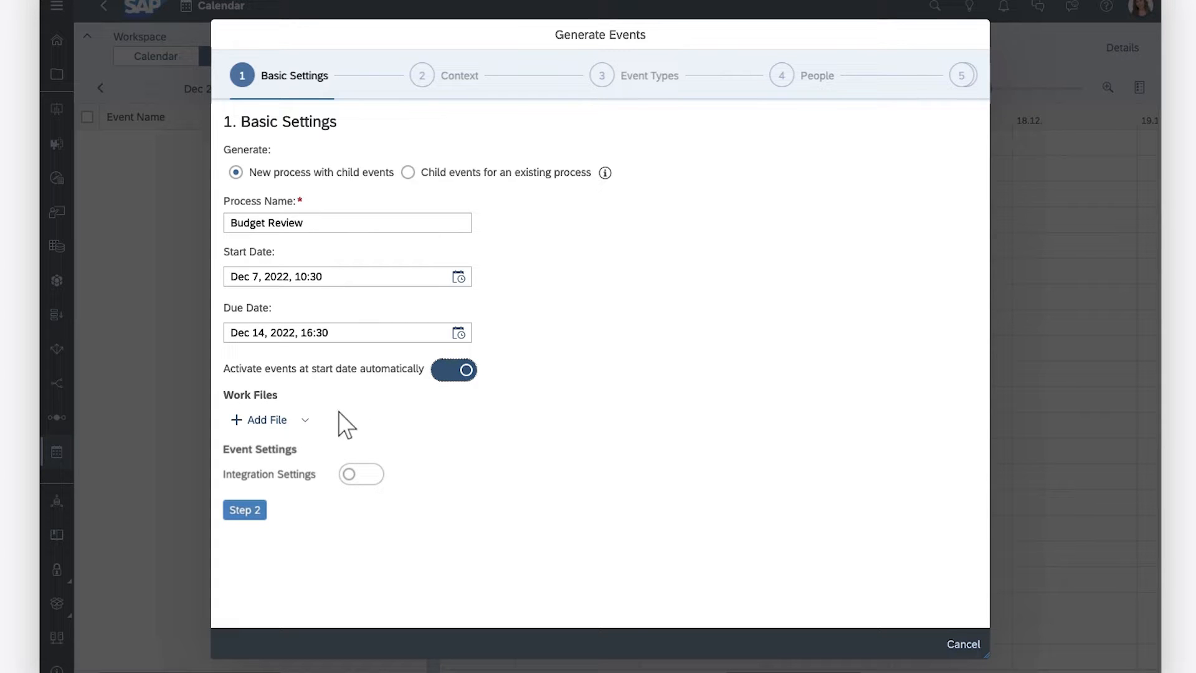
Step: Search for Budget and attach the Budget Review story as the work file
{"action": "left_click", "coordinate": [262, 419]}
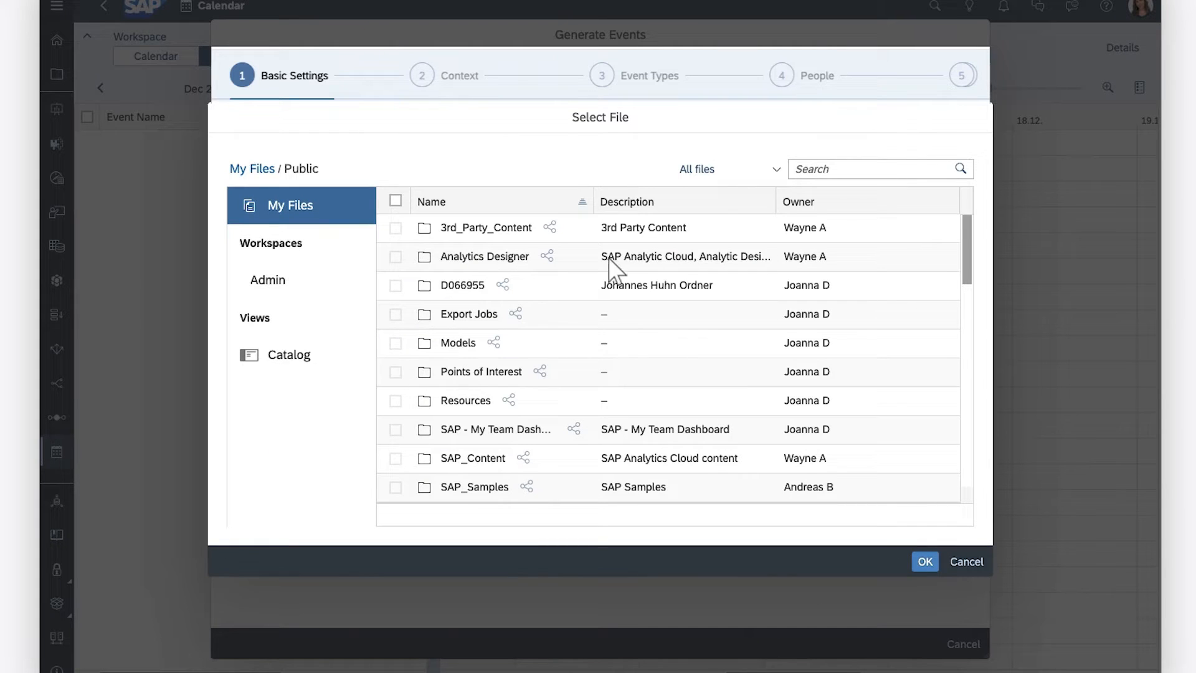
{"action": "left_click", "coordinate": [801, 169]}
{"action": "type", "text": "Budge"}
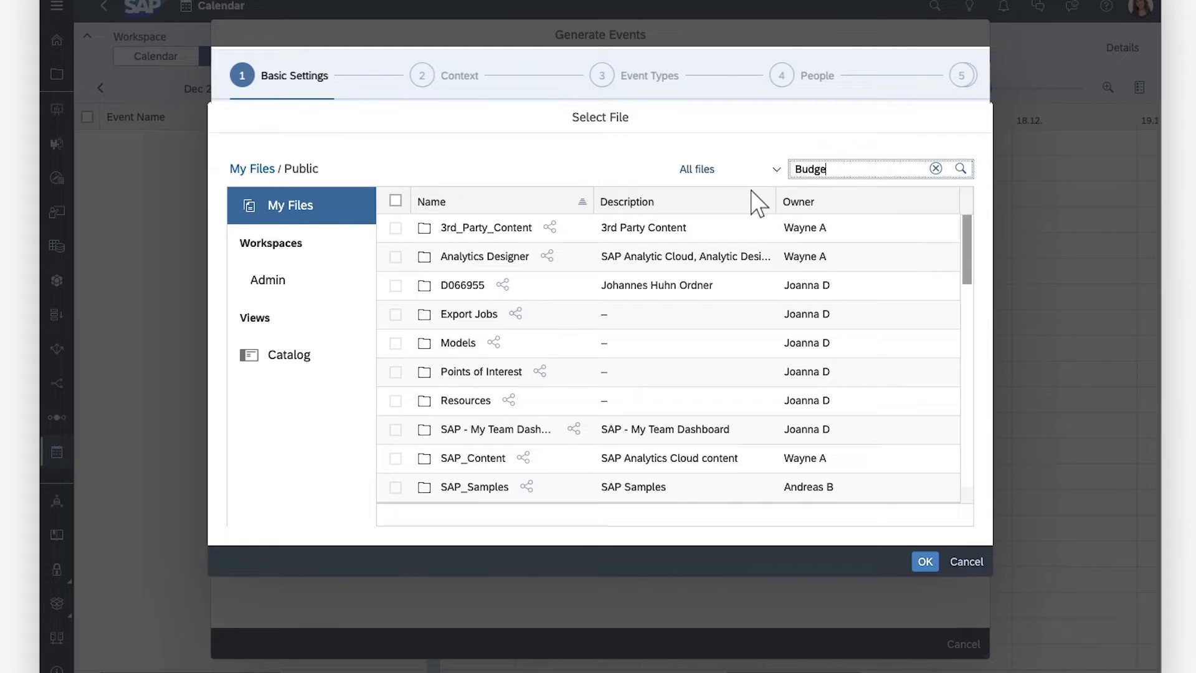
{"action": "type", "text": "t"}
{"action": "left_click", "coordinate": [477, 280]}
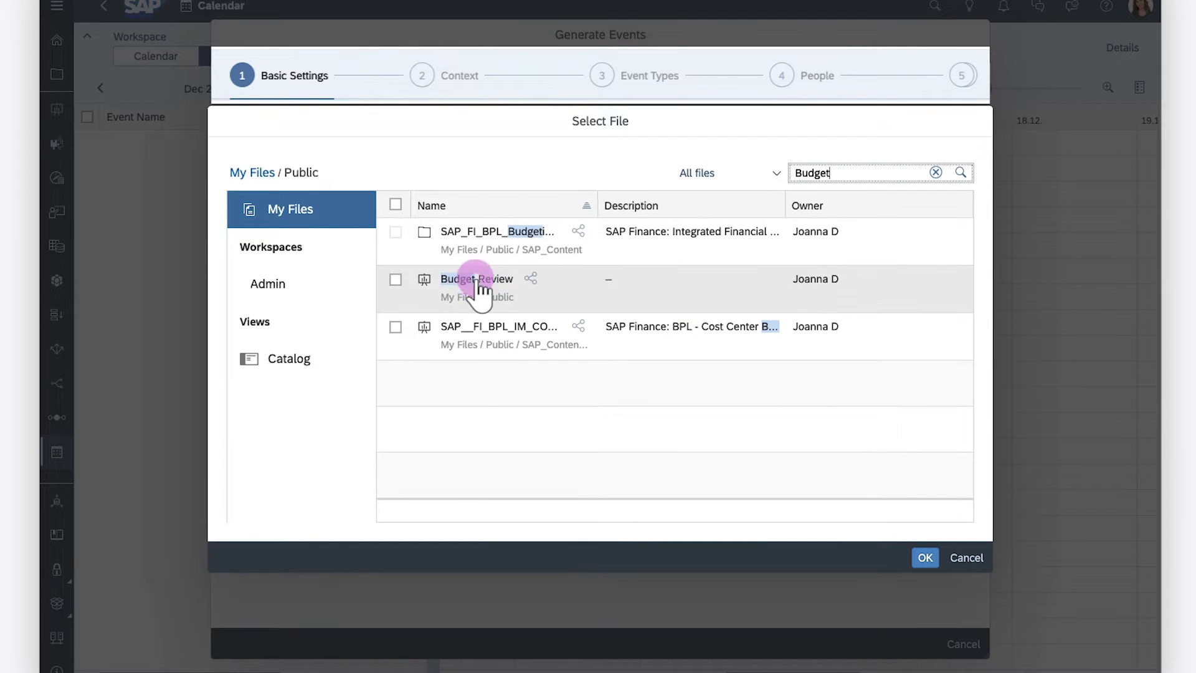
{"action": "left_click", "coordinate": [925, 557]}
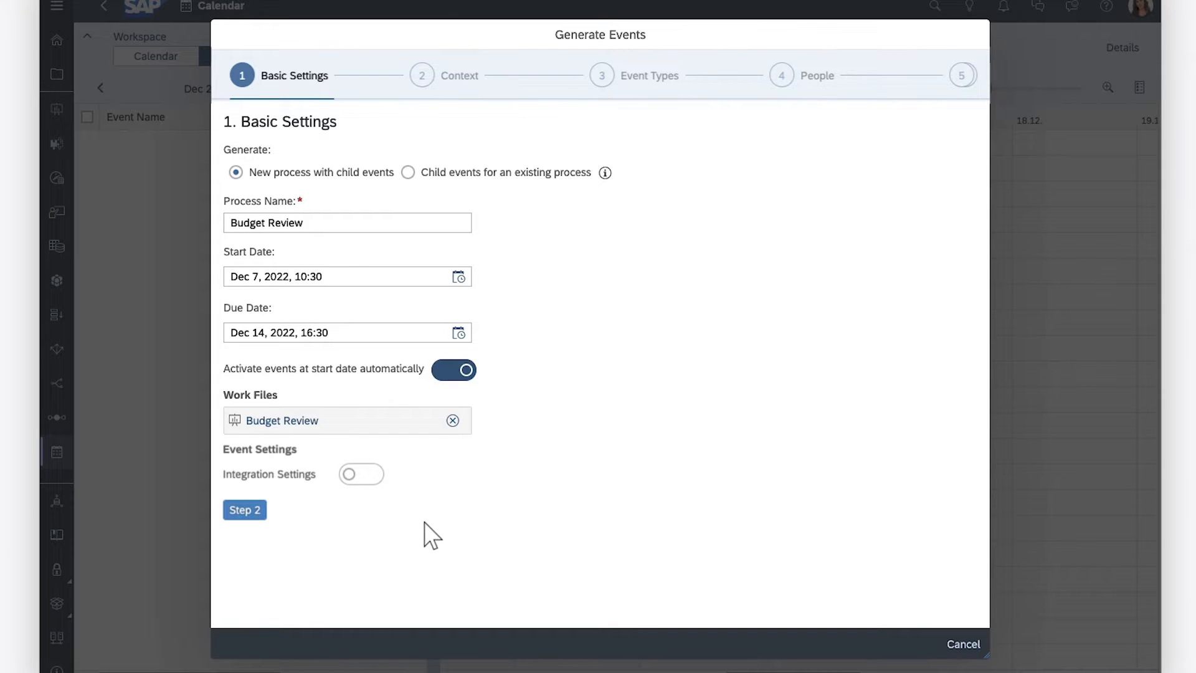
Step: Proceed to the Context step and select the PLANNING_working model
{"action": "left_click", "coordinate": [244, 509]}
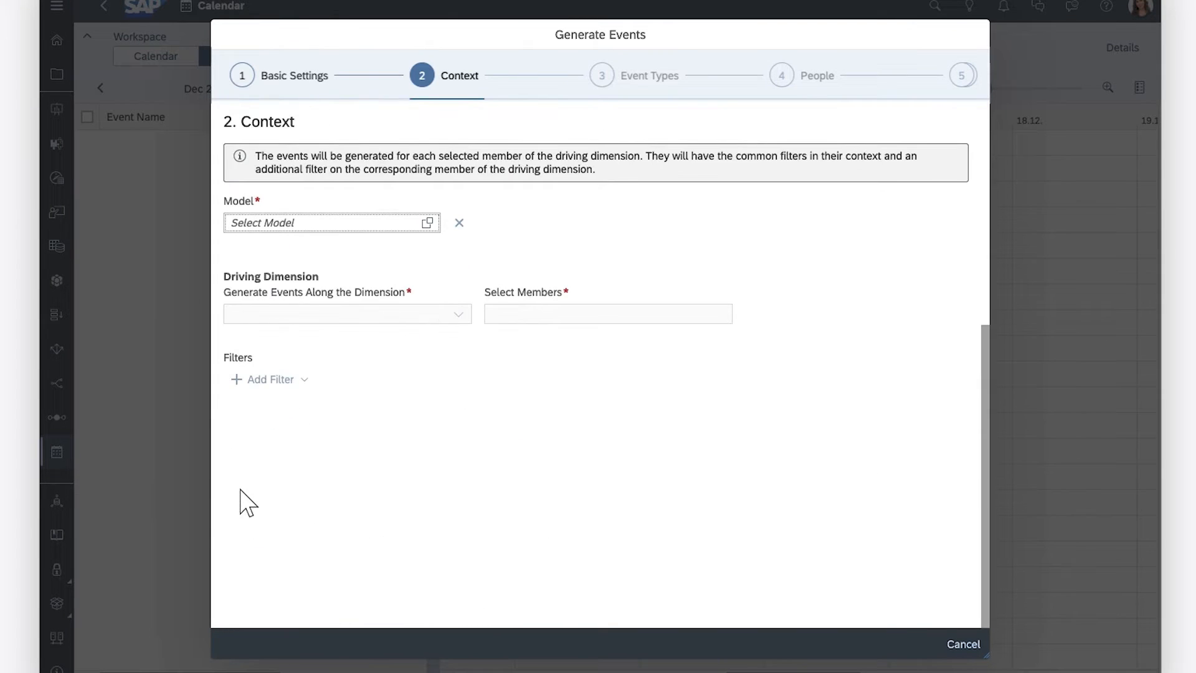
{"action": "left_click", "coordinate": [428, 224]}
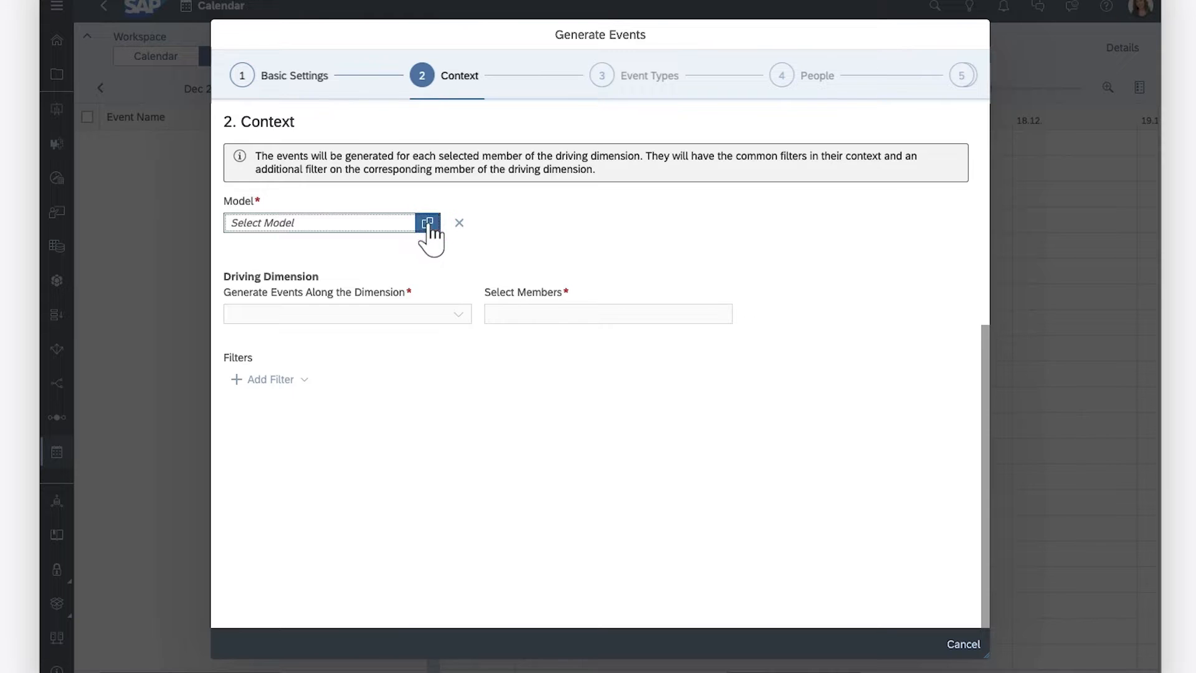
{"action": "left_click", "coordinate": [967, 486]}
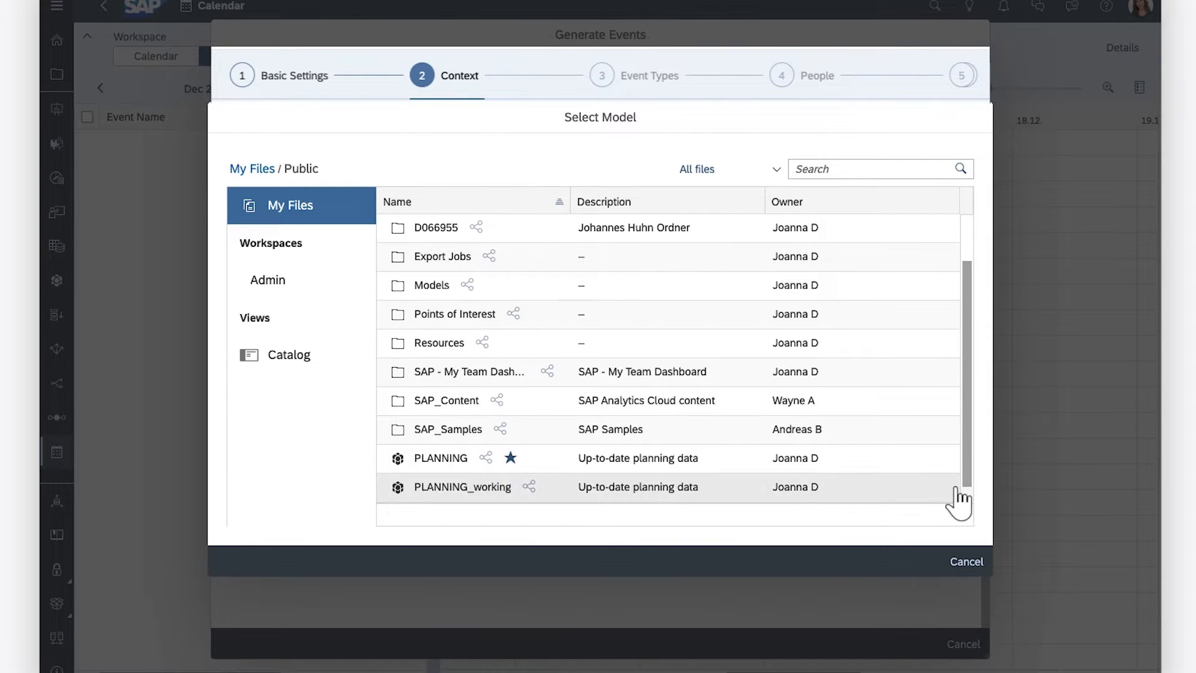
{"action": "left_click", "coordinate": [464, 489]}
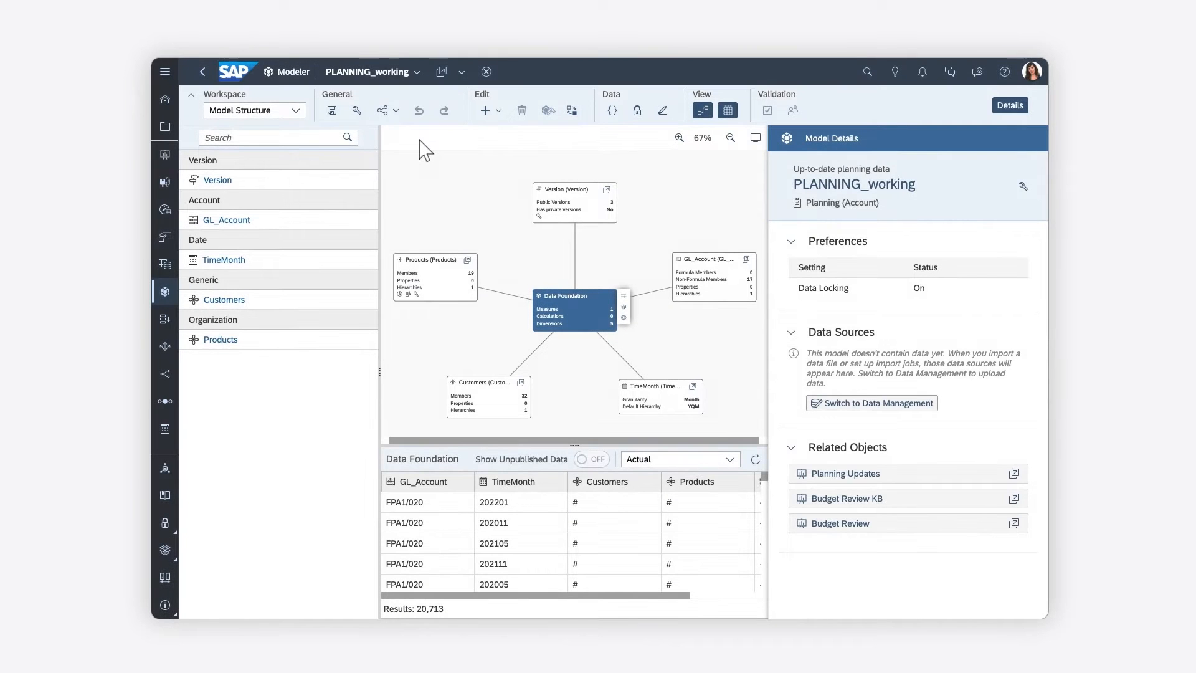
Step: Examine the PLANNING_working model's preferences for data locking and its data locking grid
{"action": "left_click", "coordinate": [357, 110]}
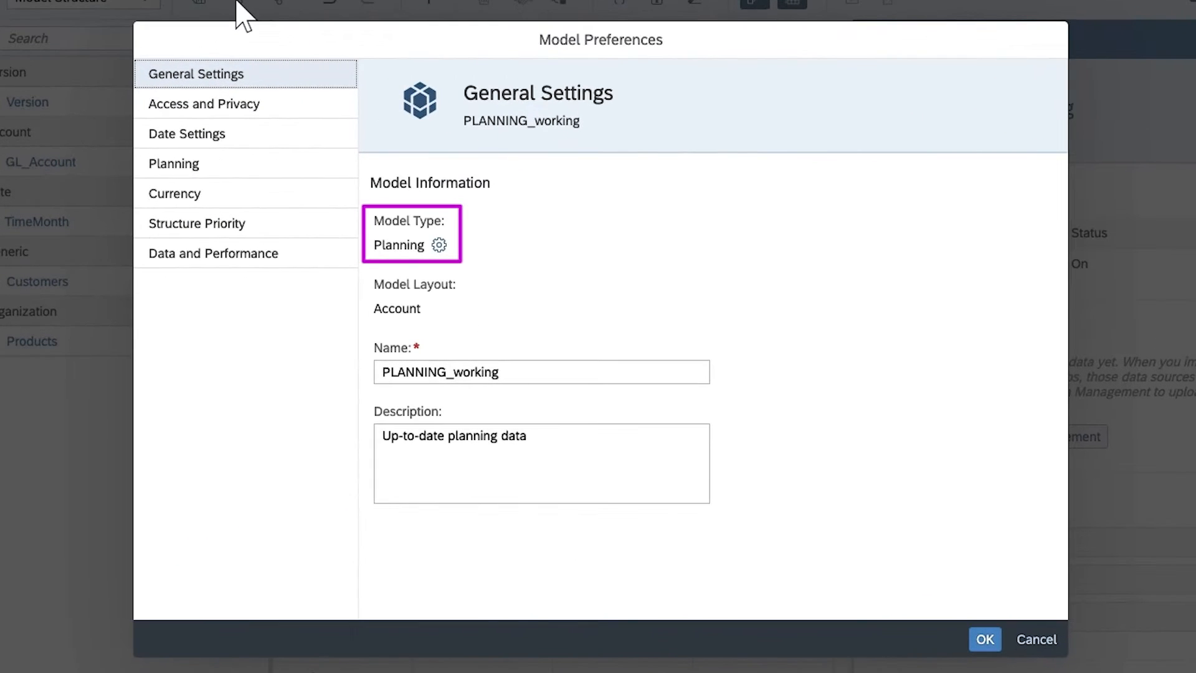
{"action": "left_click", "coordinate": [202, 105]}
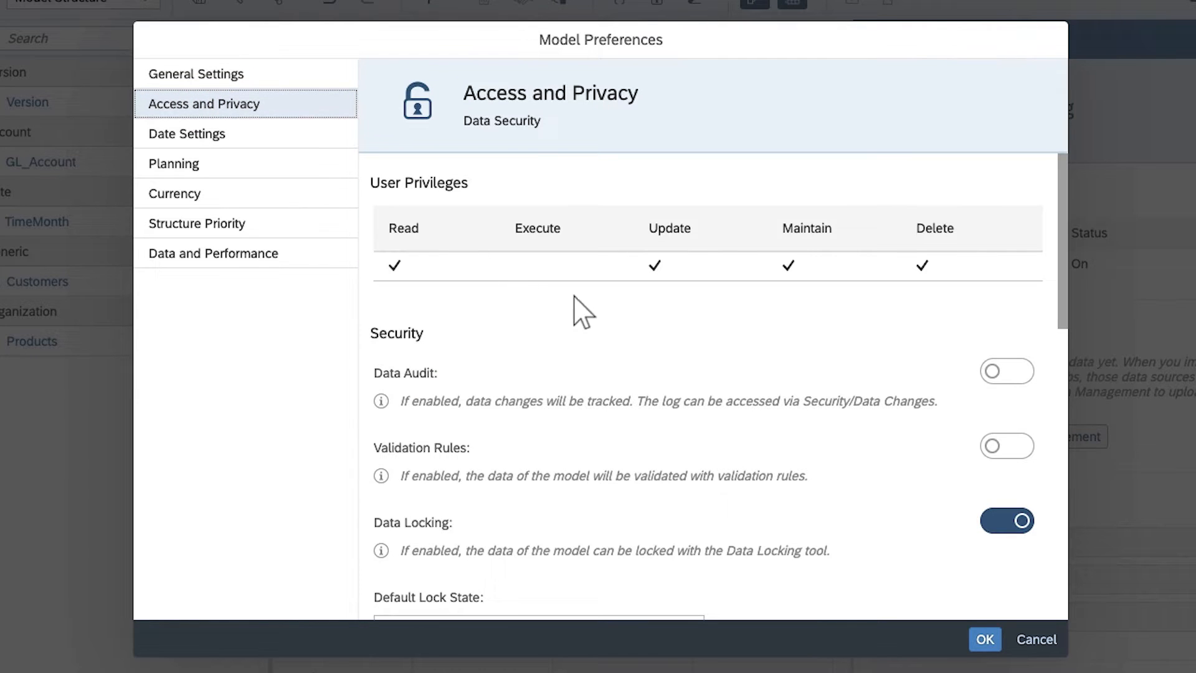
{"action": "scroll", "coordinate": [1063, 519], "scroll_direction": "down", "scroll_amount": 4}
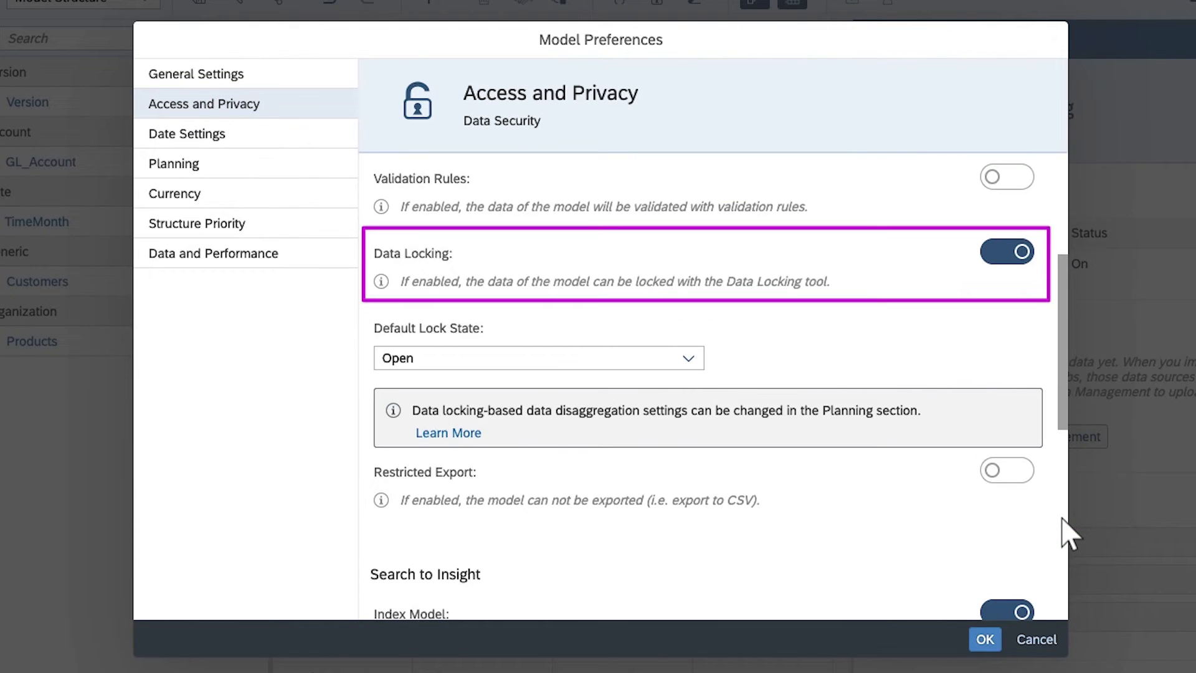
{"action": "left_click", "coordinate": [985, 639]}
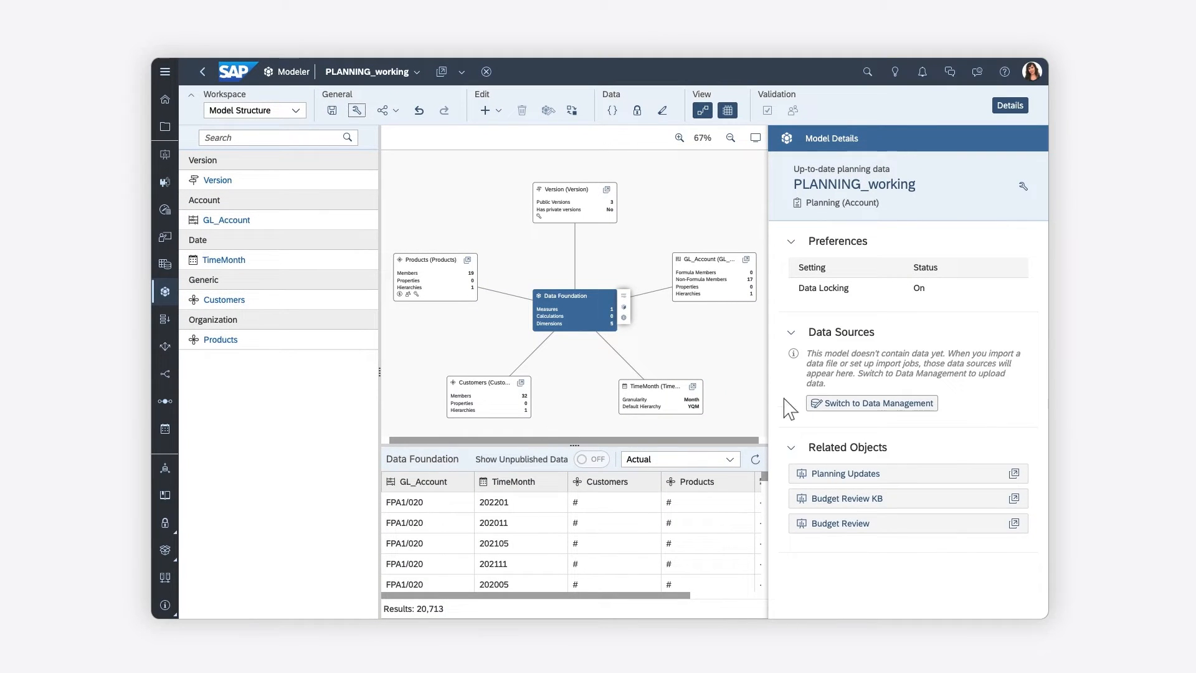
{"action": "left_click", "coordinate": [637, 110]}
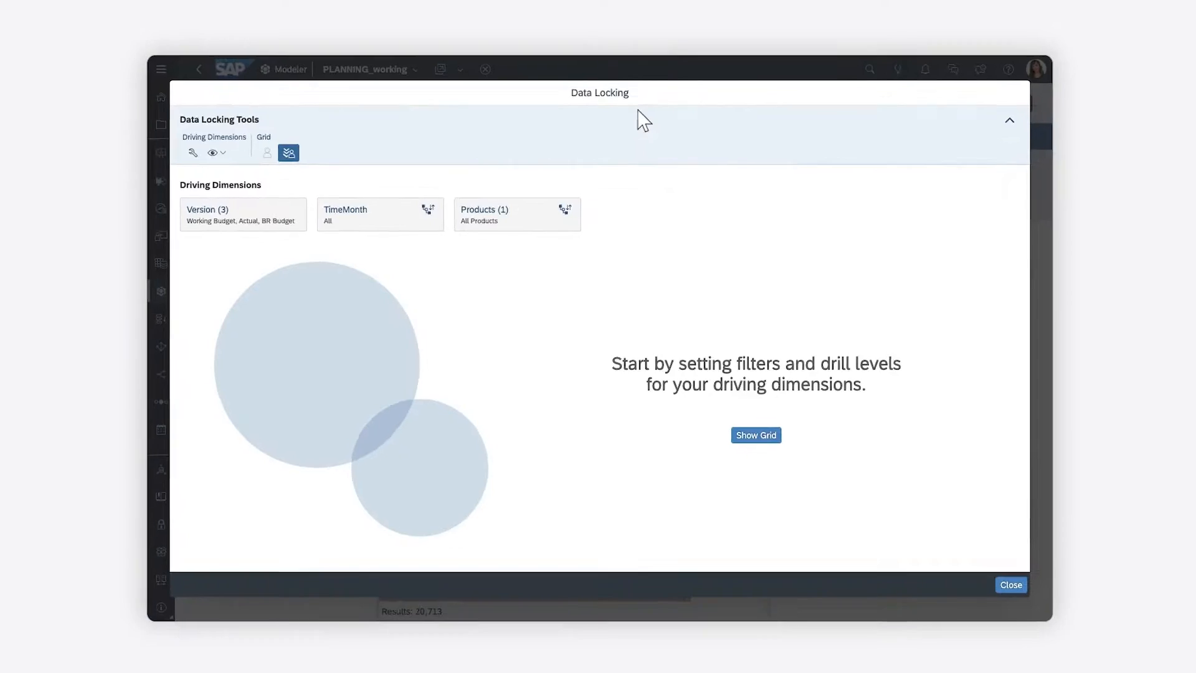
{"action": "left_click", "coordinate": [790, 459]}
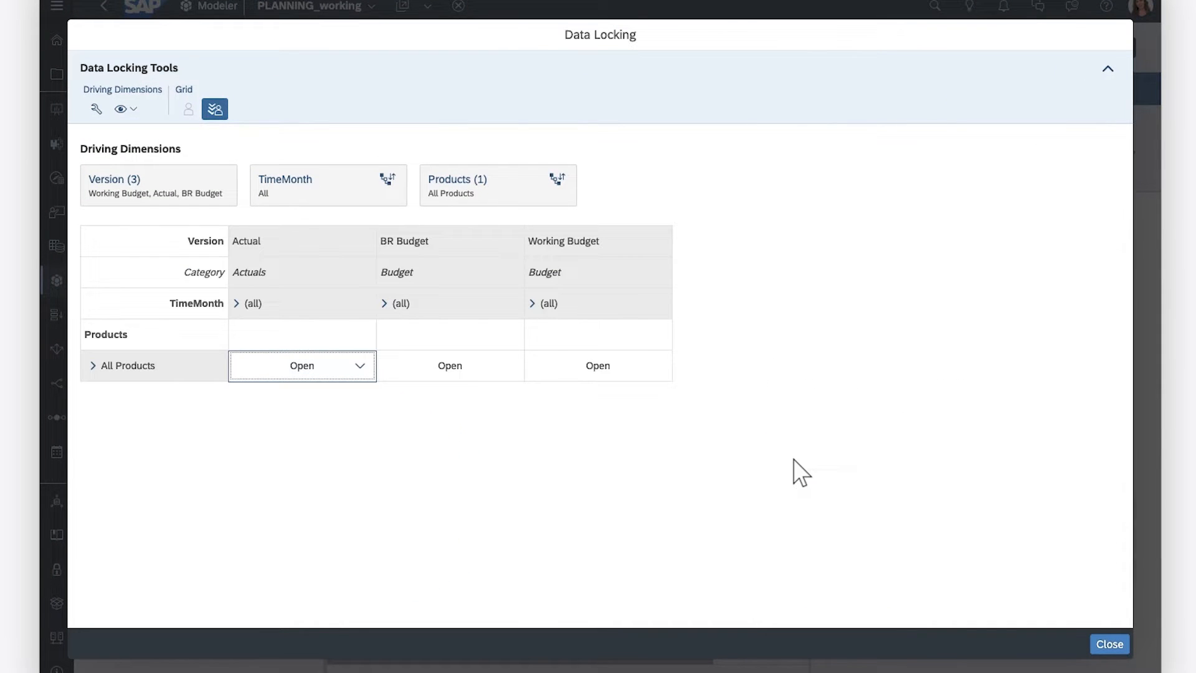
{"action": "left_click", "coordinate": [1111, 646]}
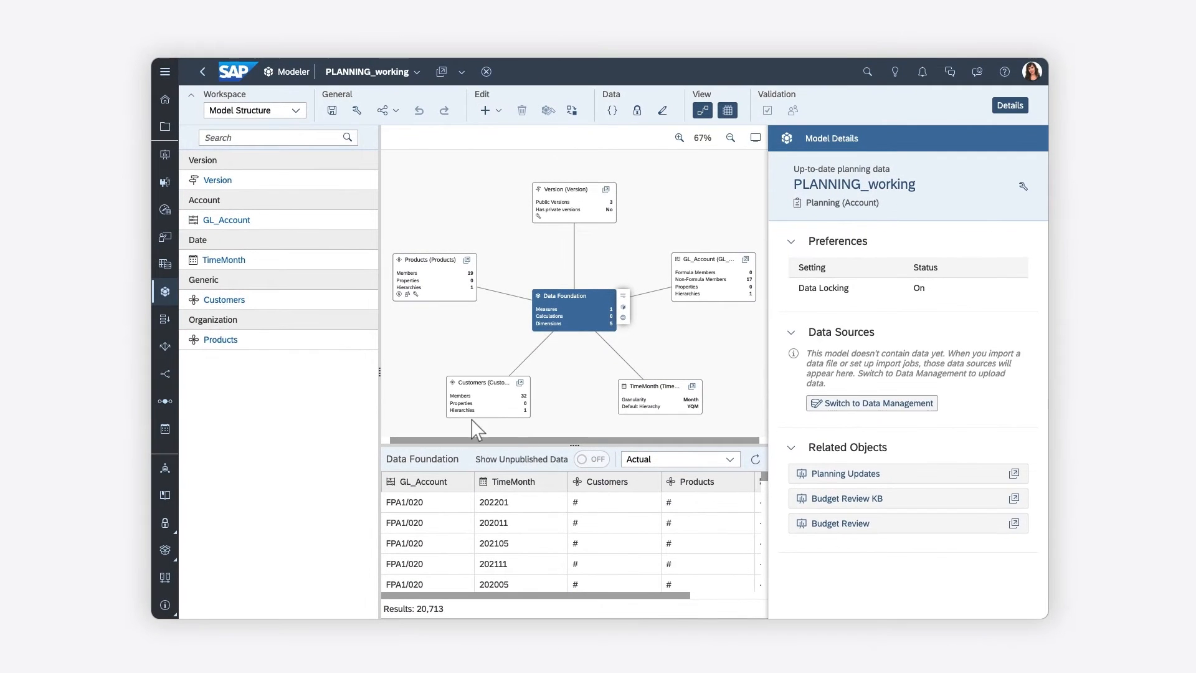
{"action": "left_click", "coordinate": [220, 340]}
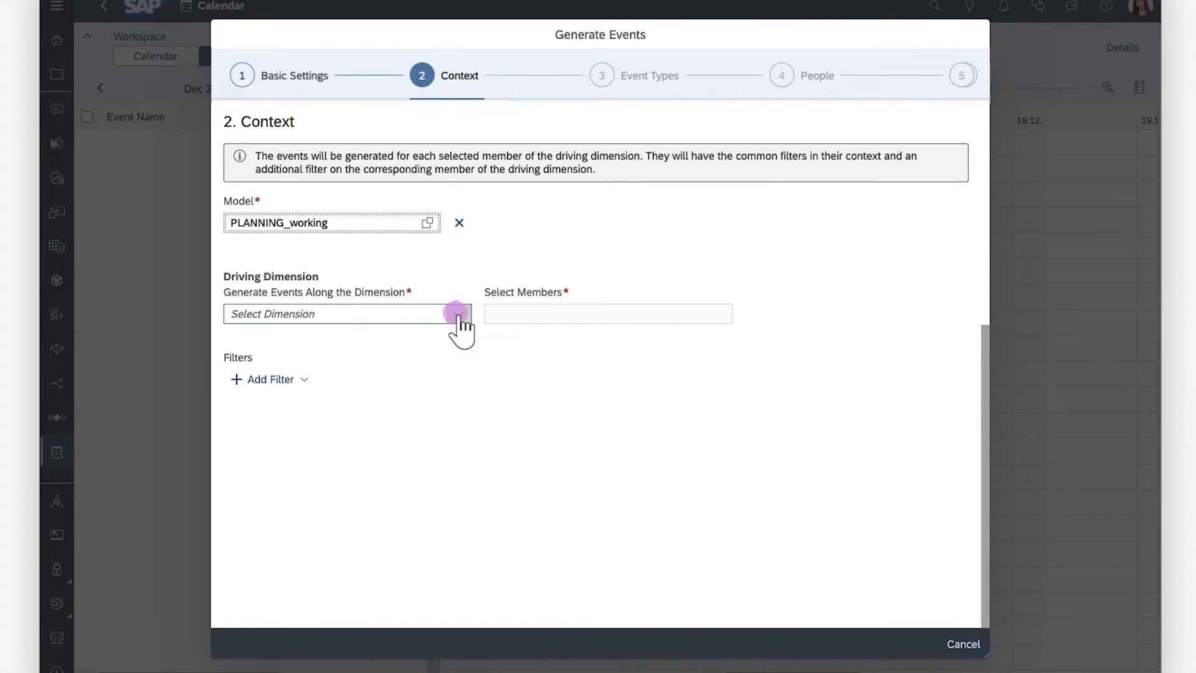
Step: Set Products as the driving dimension with members Cruise, Mountain, Racing and Youth
{"action": "left_click", "coordinate": [486, 319]}
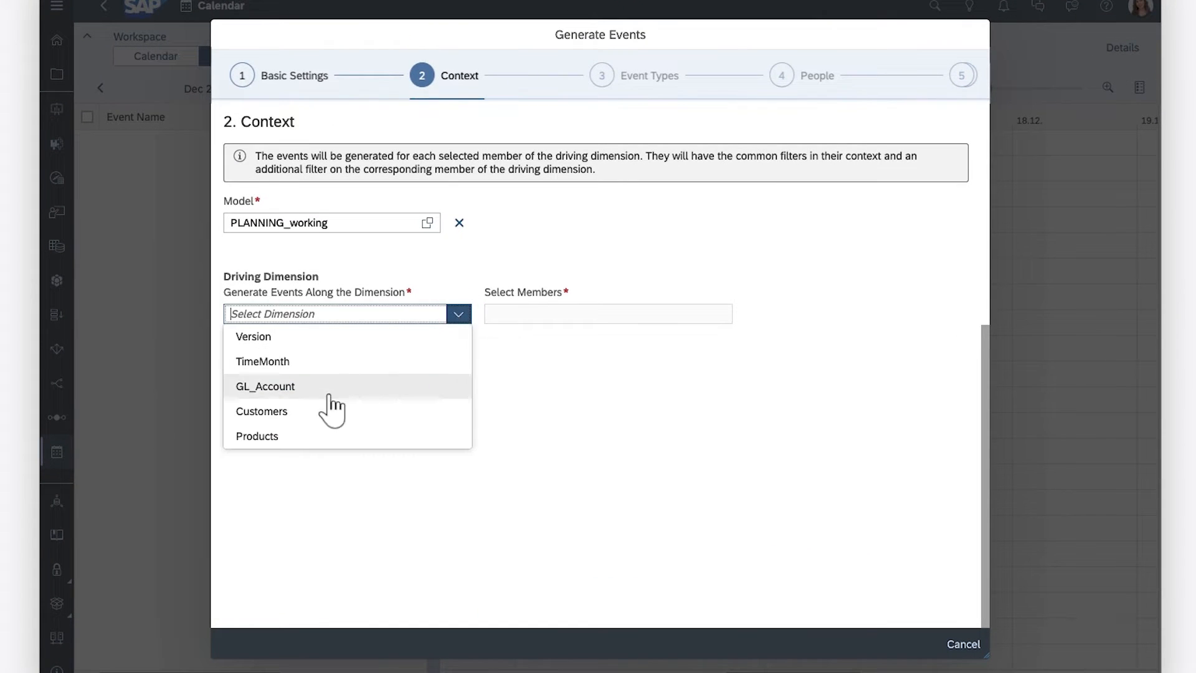
{"action": "left_click", "coordinate": [261, 438]}
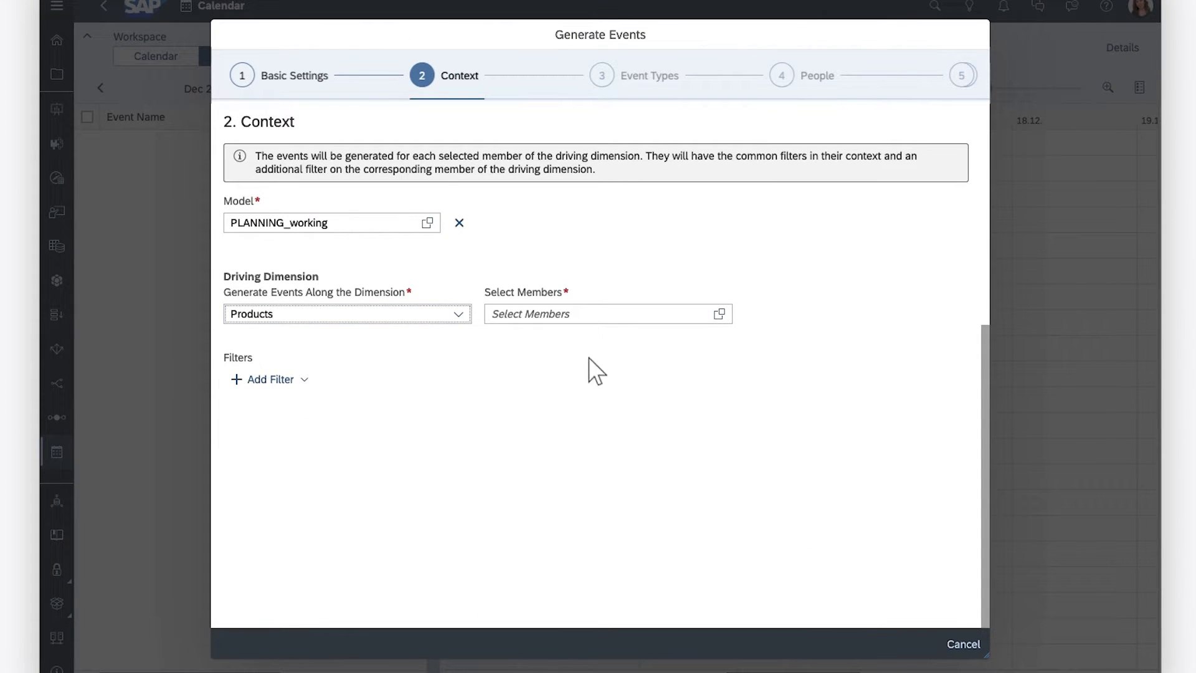
{"action": "left_click", "coordinate": [719, 314]}
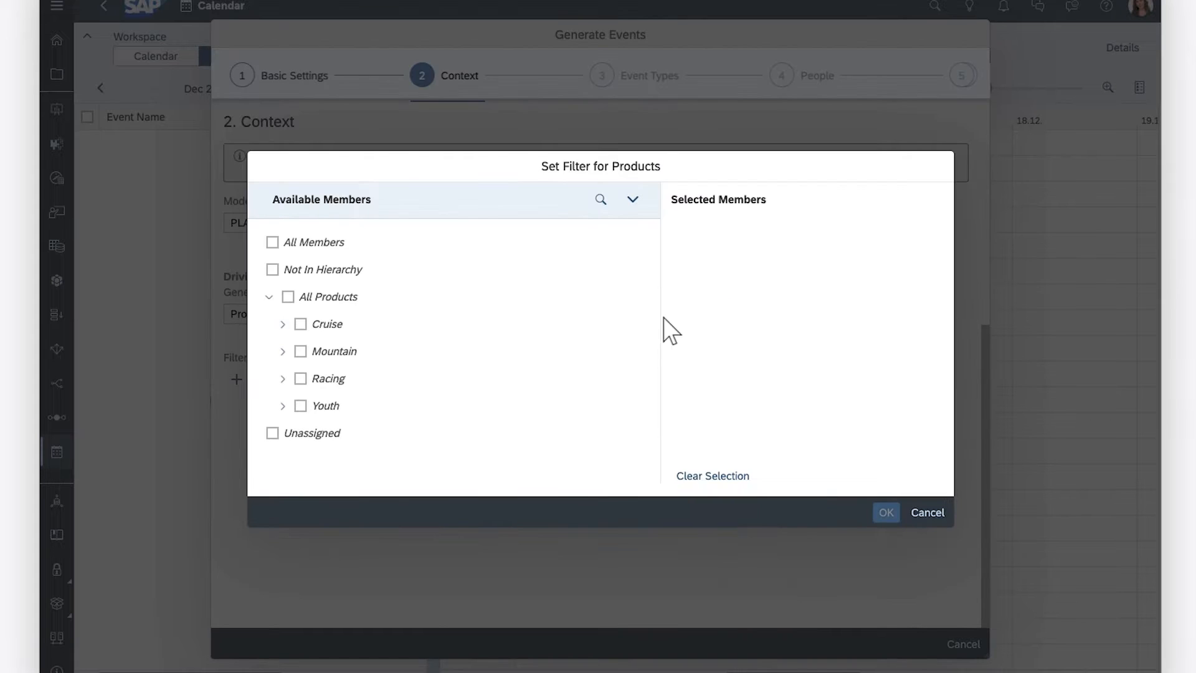
{"action": "left_click", "coordinate": [300, 324]}
{"action": "left_click", "coordinate": [300, 351]}
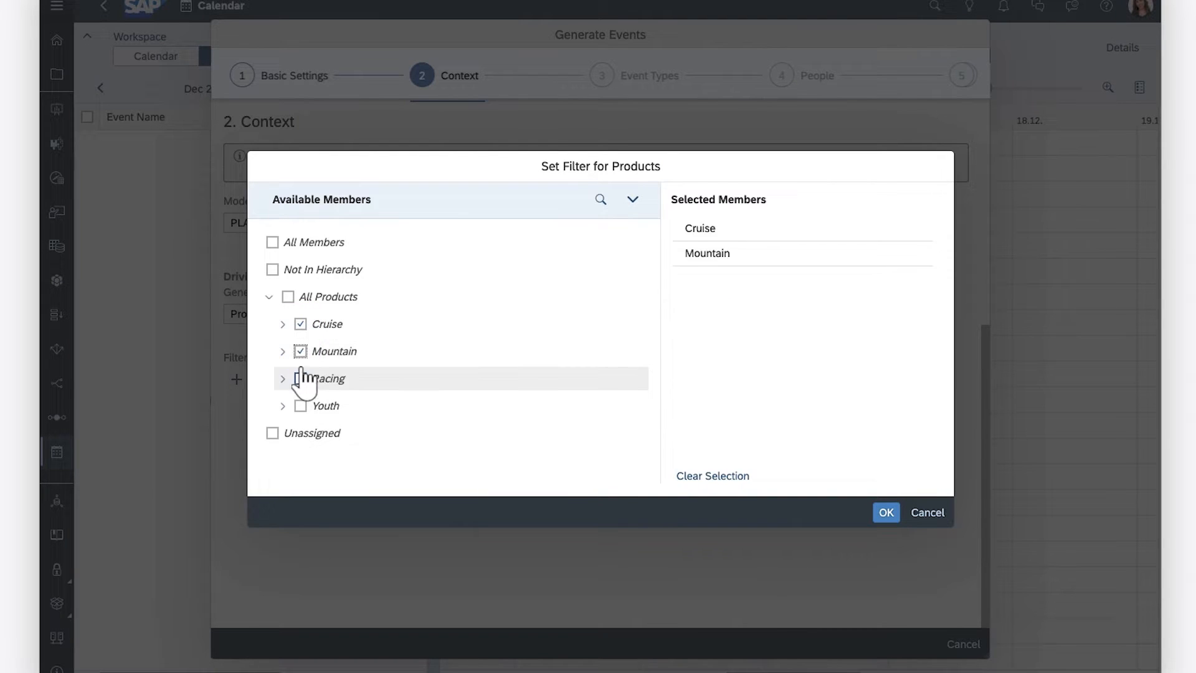
{"action": "left_click", "coordinate": [300, 378]}
{"action": "left_click", "coordinate": [300, 406]}
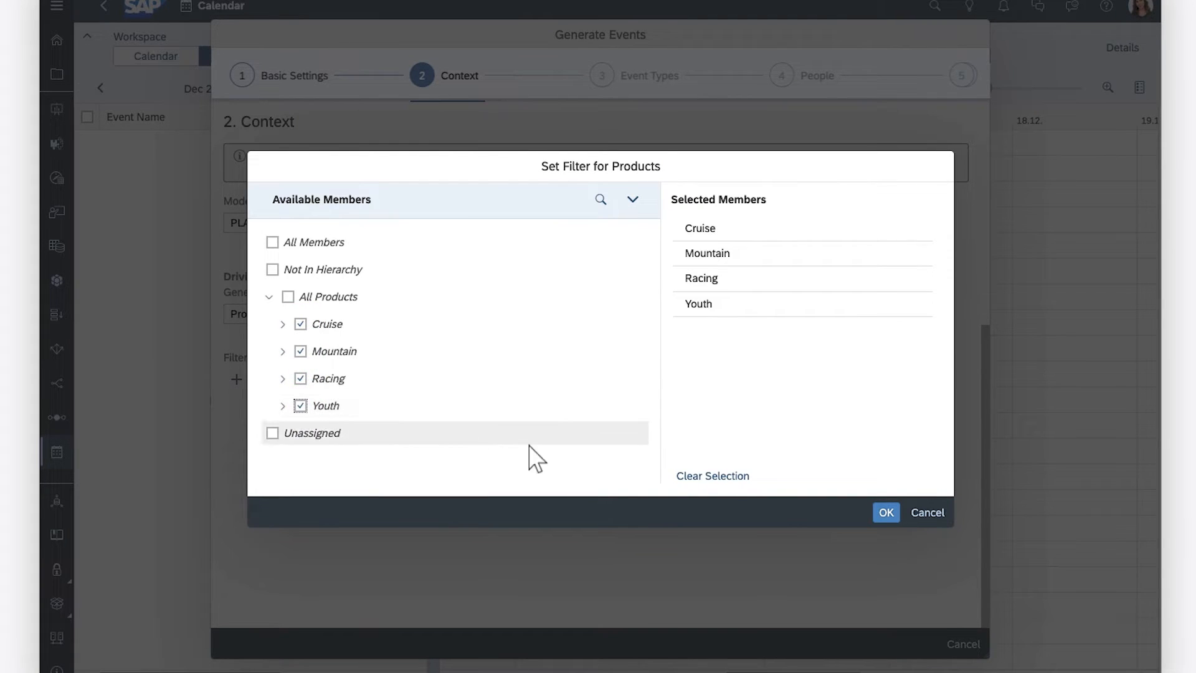
{"action": "left_click", "coordinate": [886, 512]}
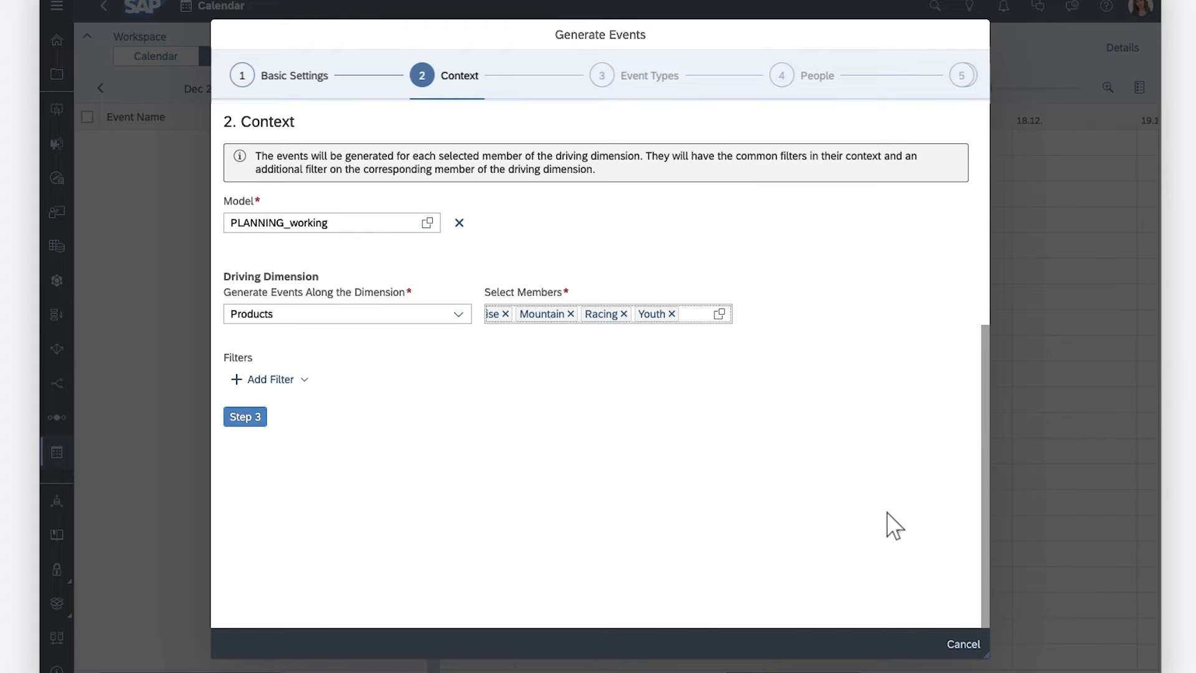
Step: Proceed to the Event Types step without adding any filters
{"action": "left_click", "coordinate": [304, 380]}
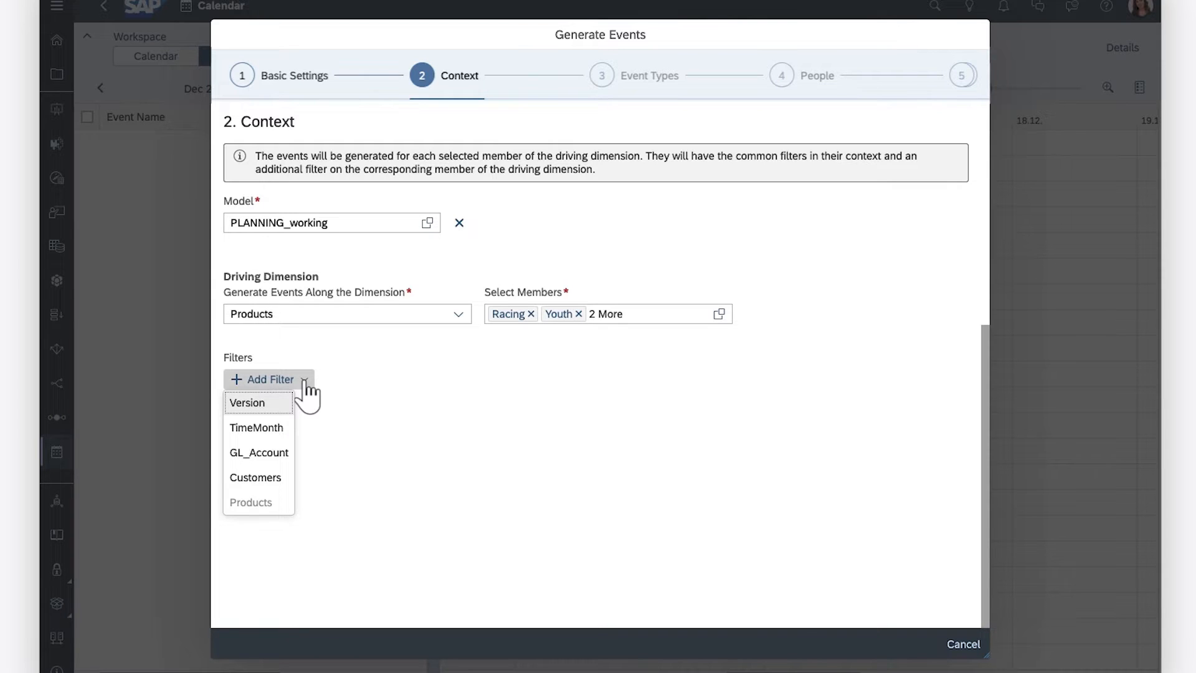
{"action": "left_click", "coordinate": [357, 390]}
{"action": "left_click", "coordinate": [247, 418]}
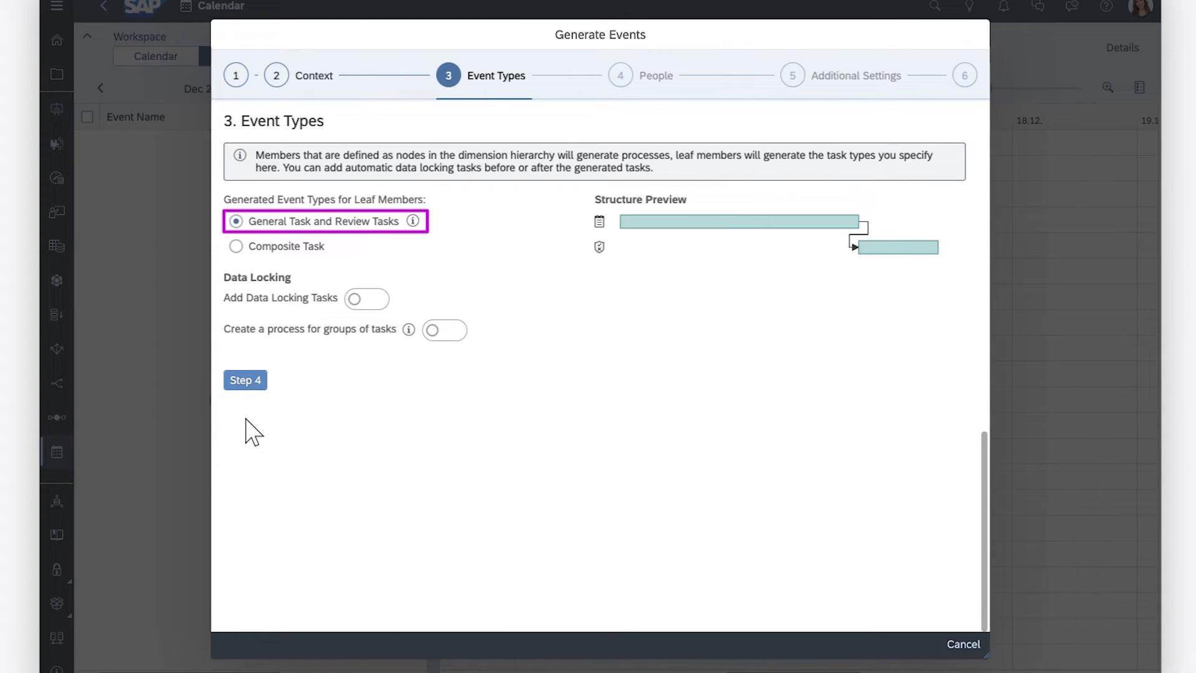
Step: Keep General Task and Review Tasks, and add data locking tasks before the general task (Open) and after it (Locked)
{"action": "left_click", "coordinate": [236, 246]}
{"action": "left_click", "coordinate": [236, 221]}
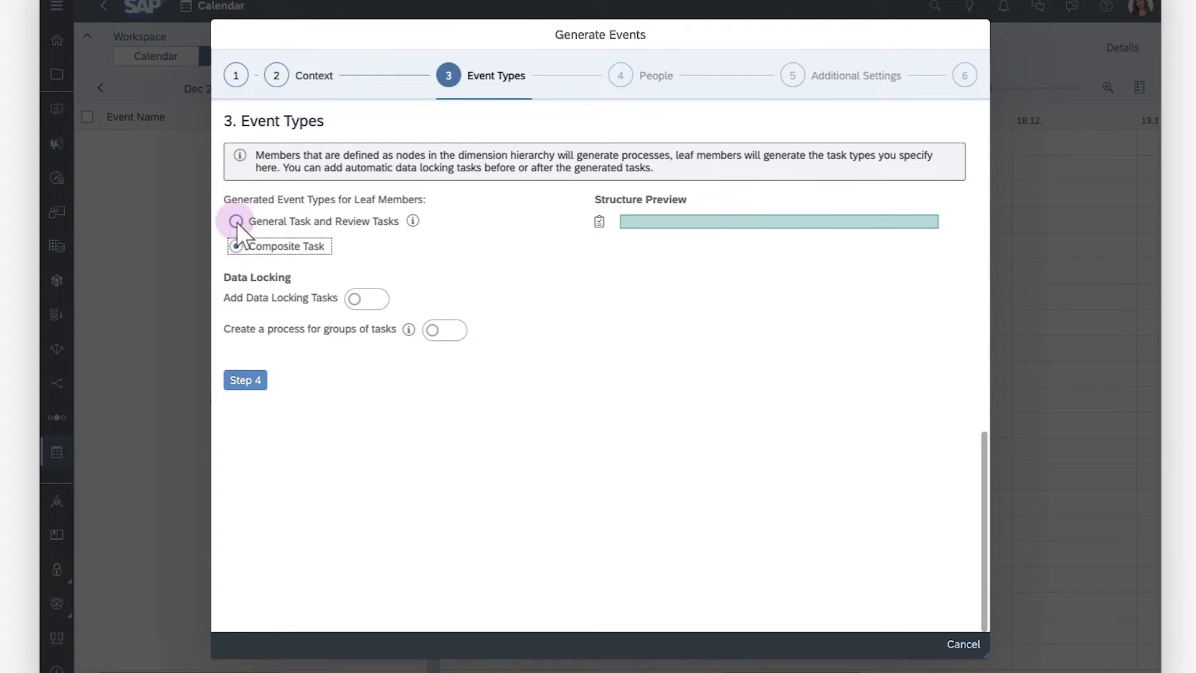
{"action": "left_click", "coordinate": [355, 300]}
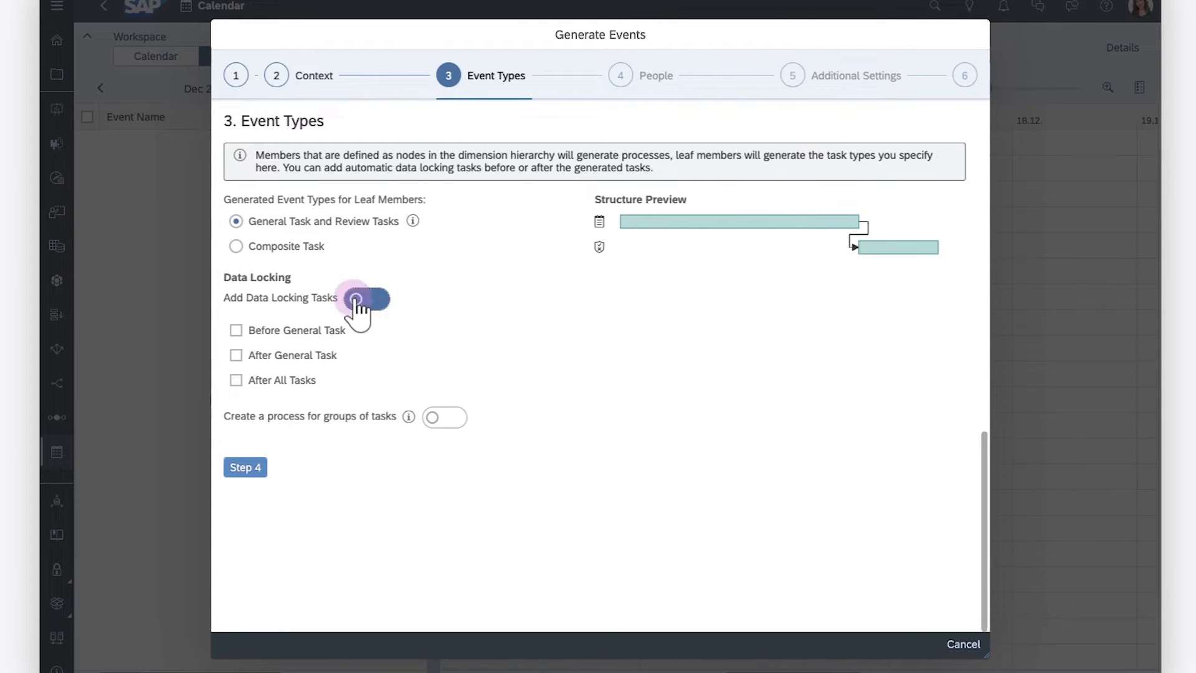
{"action": "left_click", "coordinate": [235, 331]}
{"action": "left_click", "coordinate": [320, 370]}
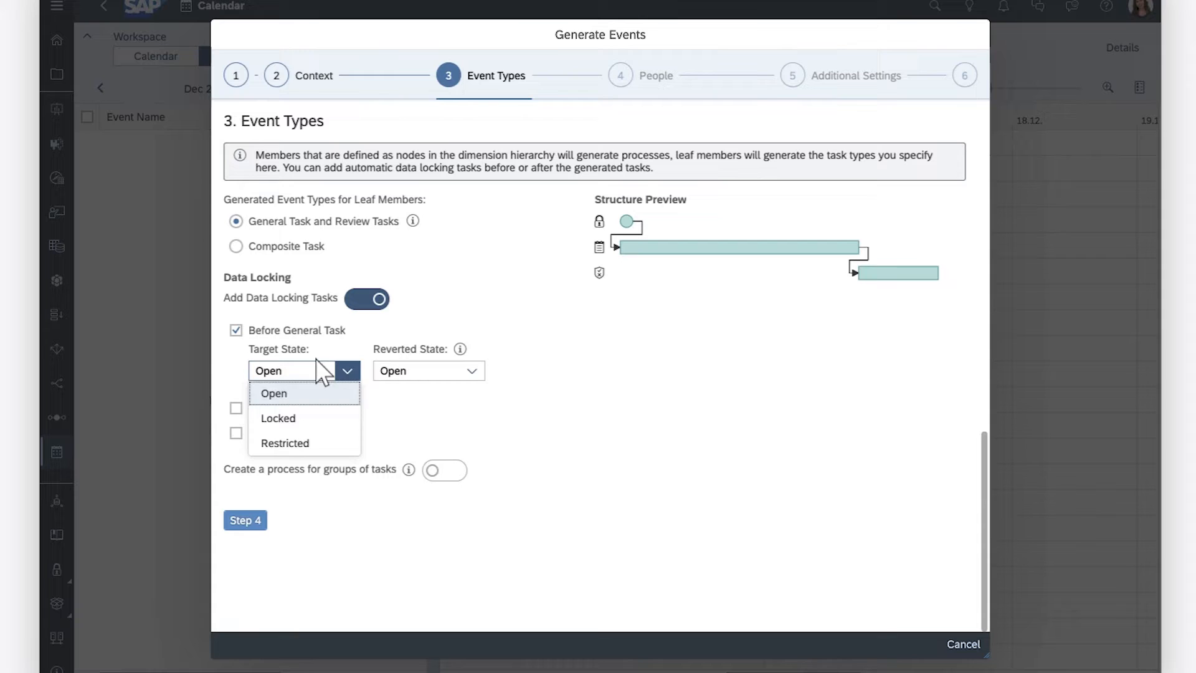
{"action": "left_click", "coordinate": [346, 370]}
{"action": "left_click", "coordinate": [235, 408]}
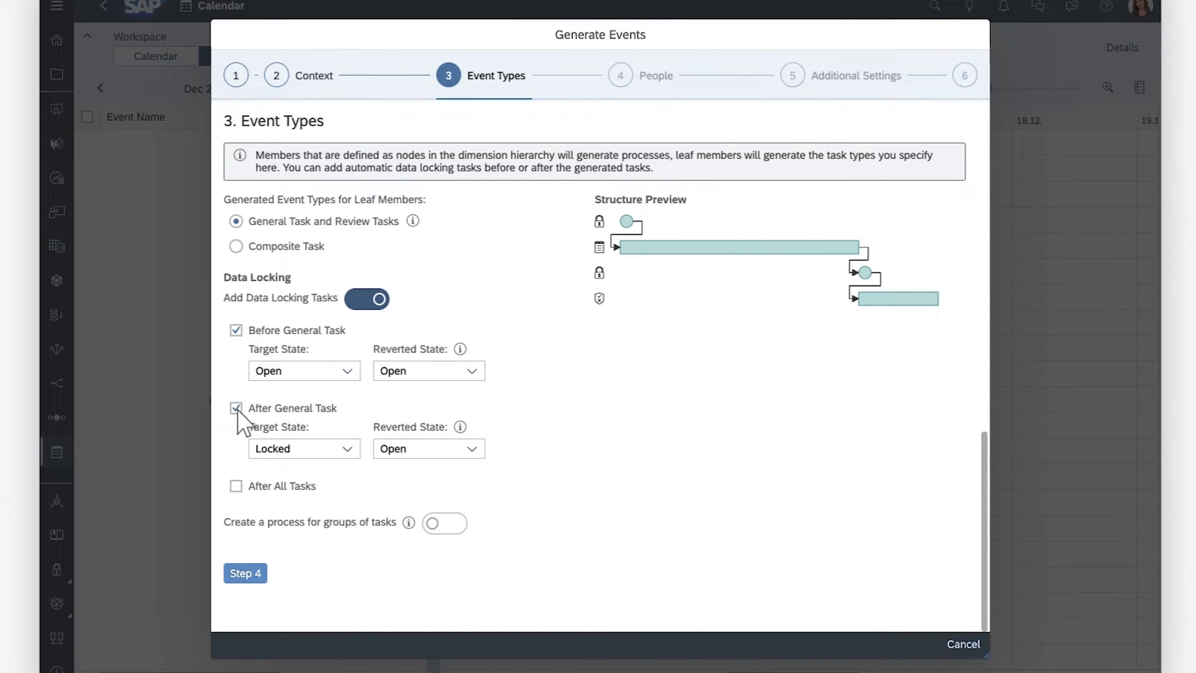
Step: Enable creating a process for groups of tasks and proceed to the People step
{"action": "left_click", "coordinate": [432, 523]}
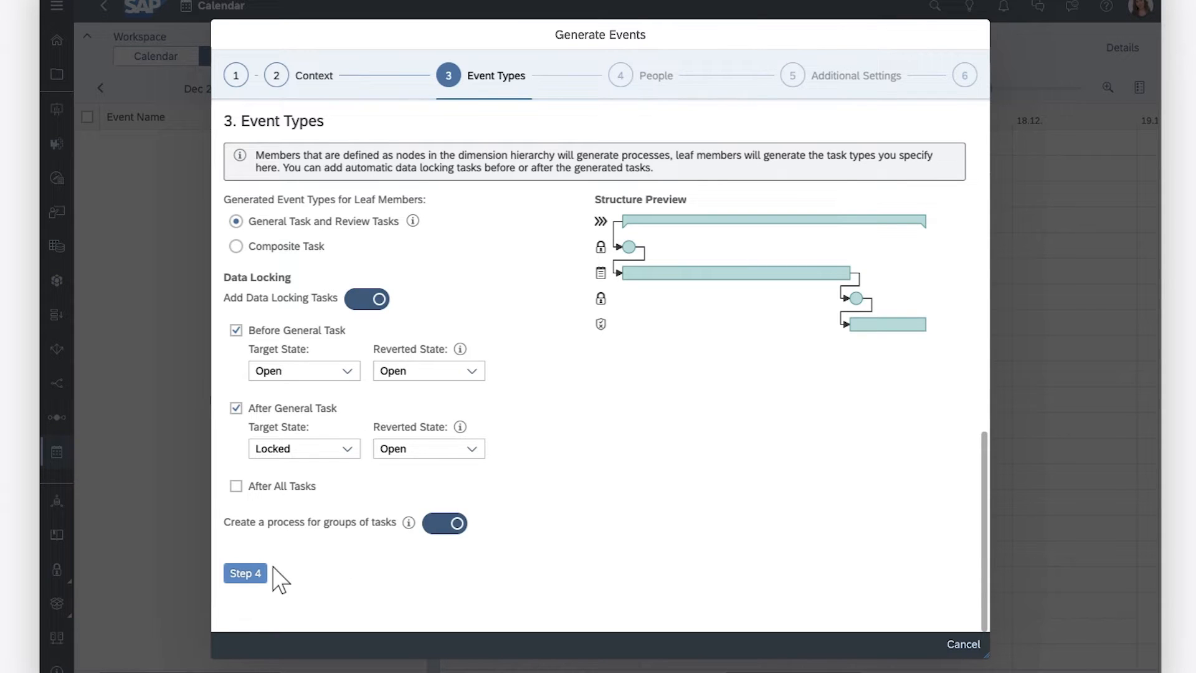
{"action": "left_click", "coordinate": [244, 571]}
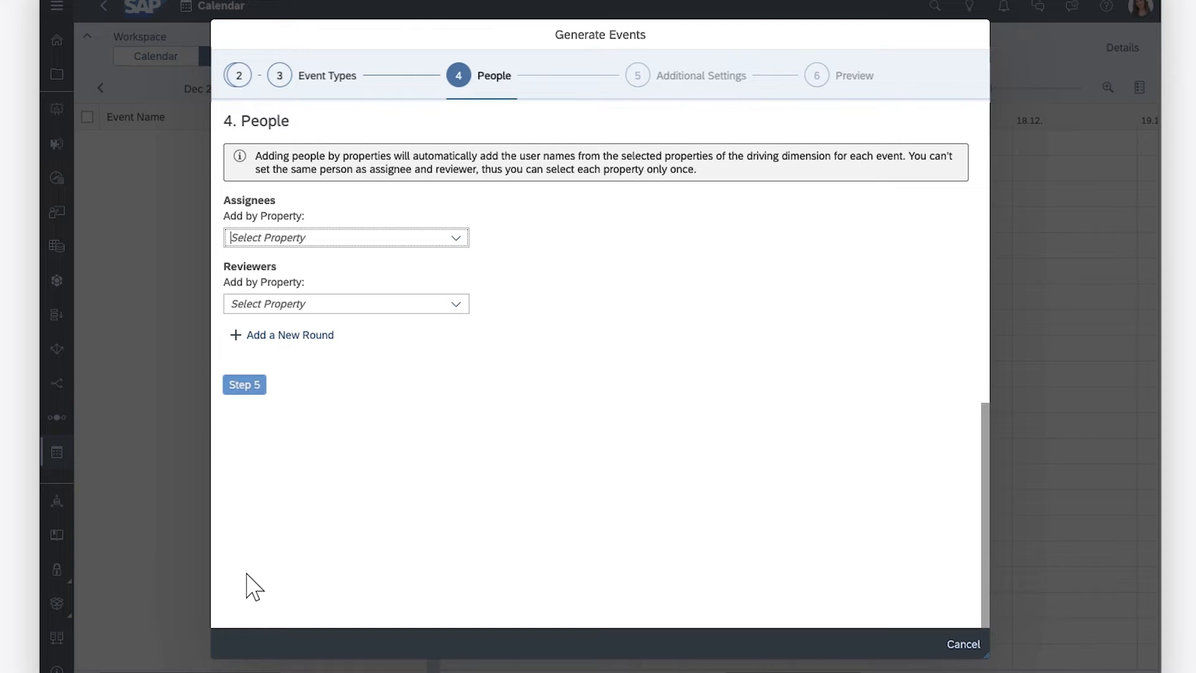
Step: Add assignees by the Person Responsible property and proceed to Additional Settings
{"action": "left_click", "coordinate": [456, 237]}
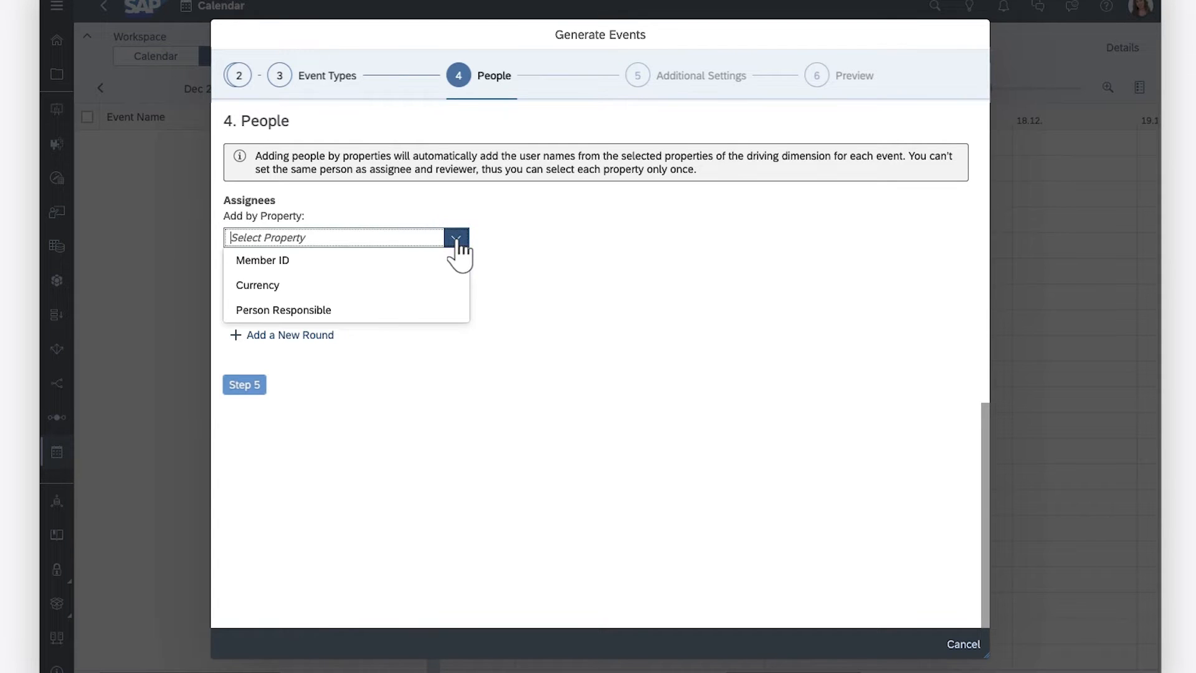
{"action": "left_click", "coordinate": [327, 312]}
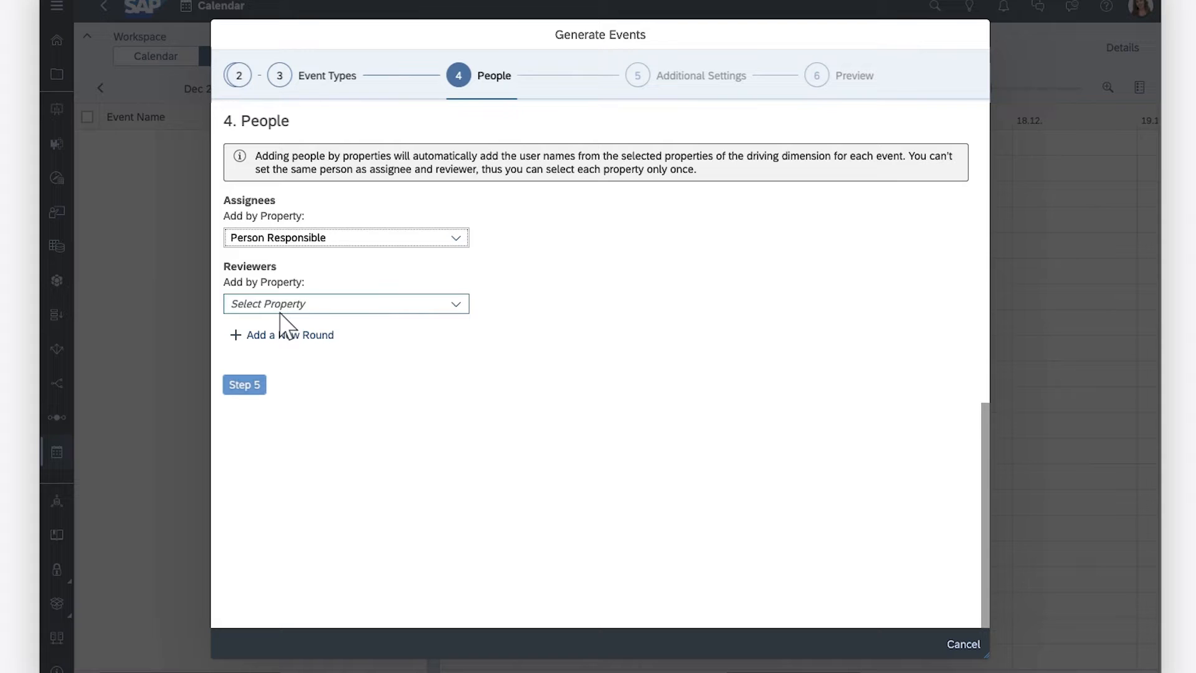
{"action": "left_click", "coordinate": [243, 387]}
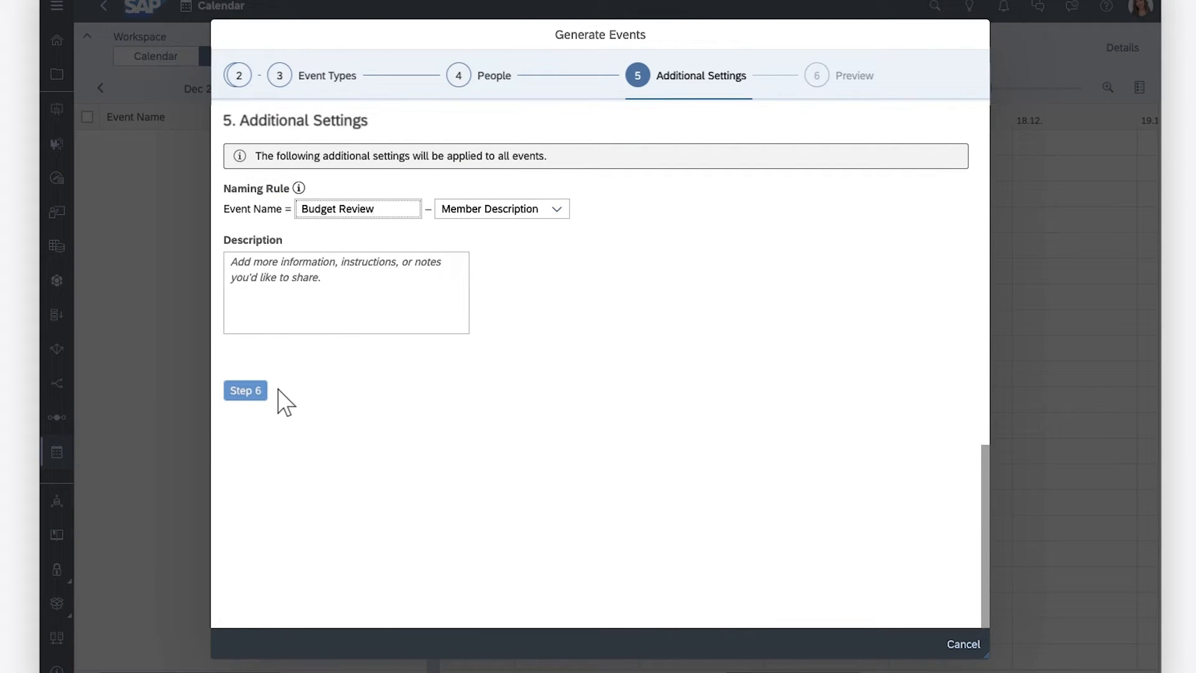
Step: Keep the Member Description naming rule, enter the description "Budget review for Q1 2023 by product", and proceed to Preview
{"action": "left_click", "coordinate": [556, 210]}
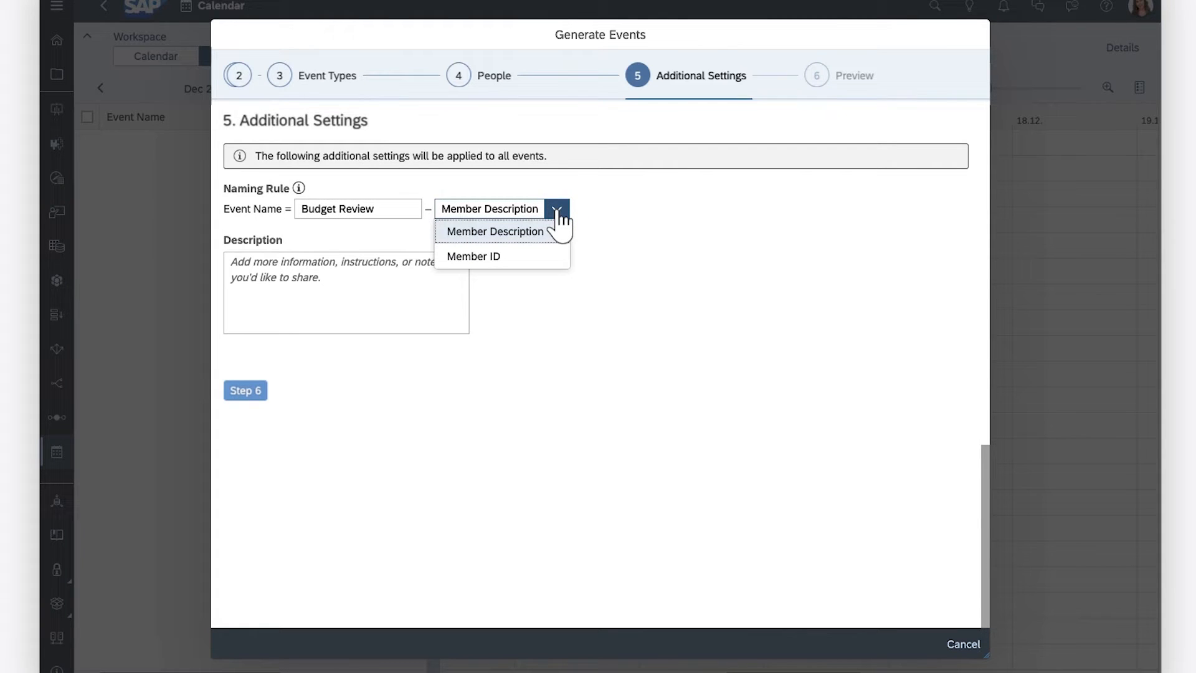
{"action": "left_click", "coordinate": [601, 226]}
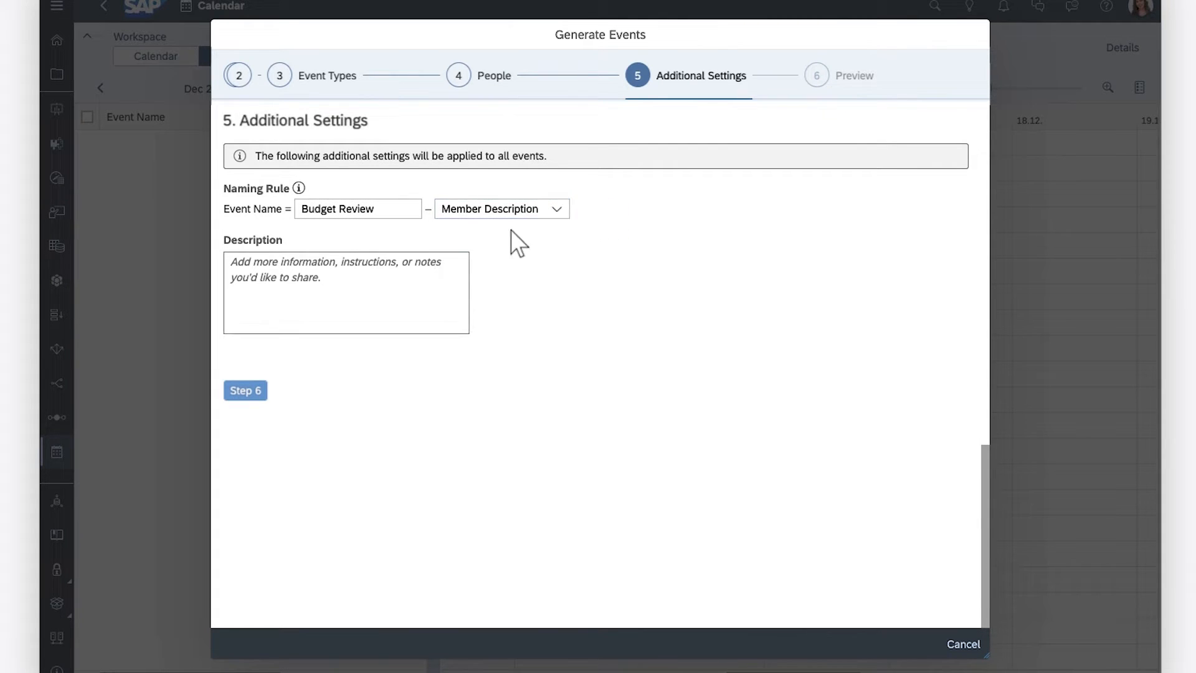
{"action": "left_click", "coordinate": [234, 265]}
{"action": "type", "text": "Budge"}
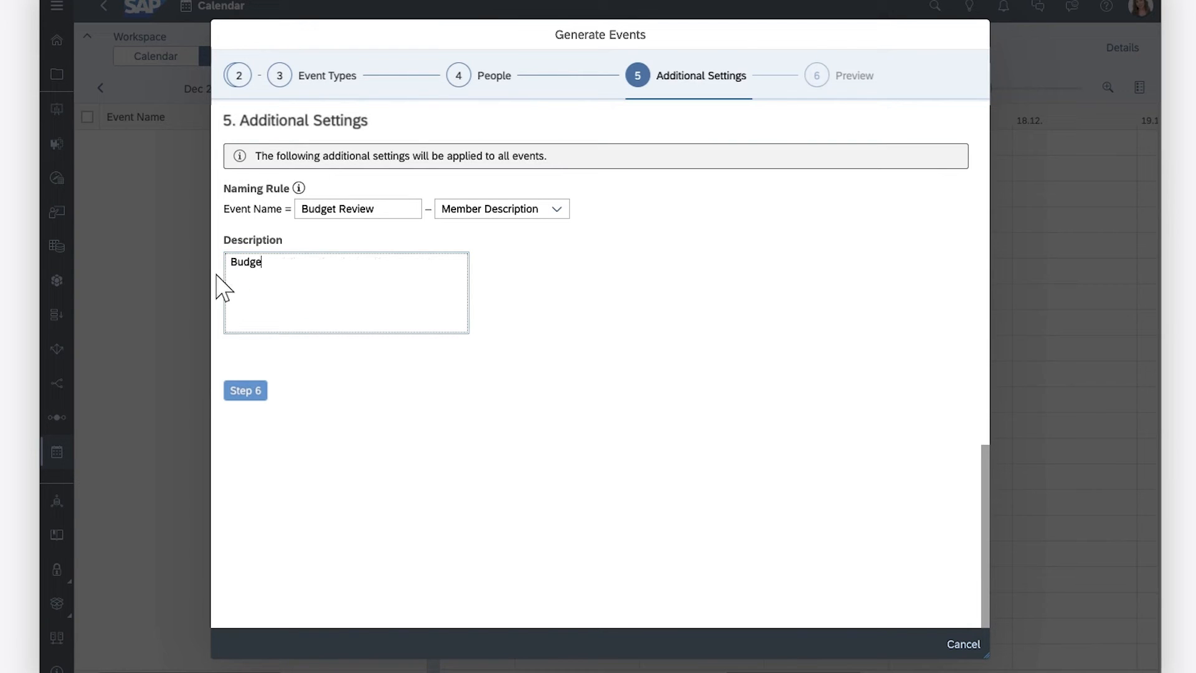
{"action": "type", "text": "t review for Q1 2023 by product"}
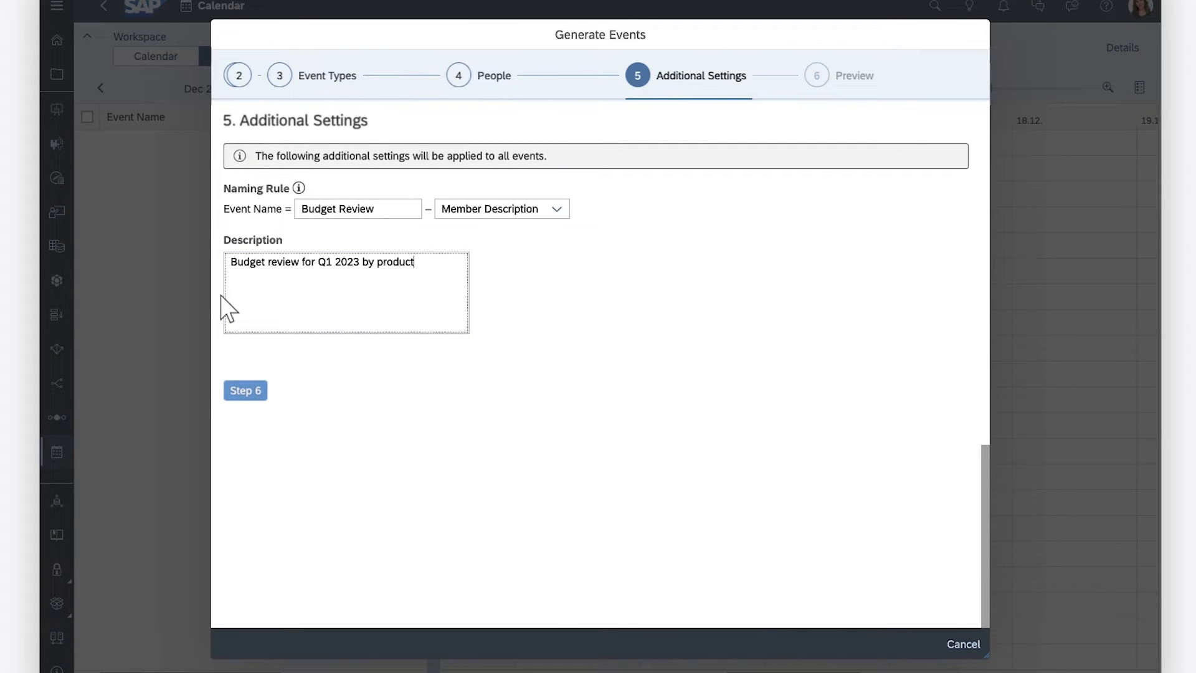
{"action": "left_click", "coordinate": [244, 391]}
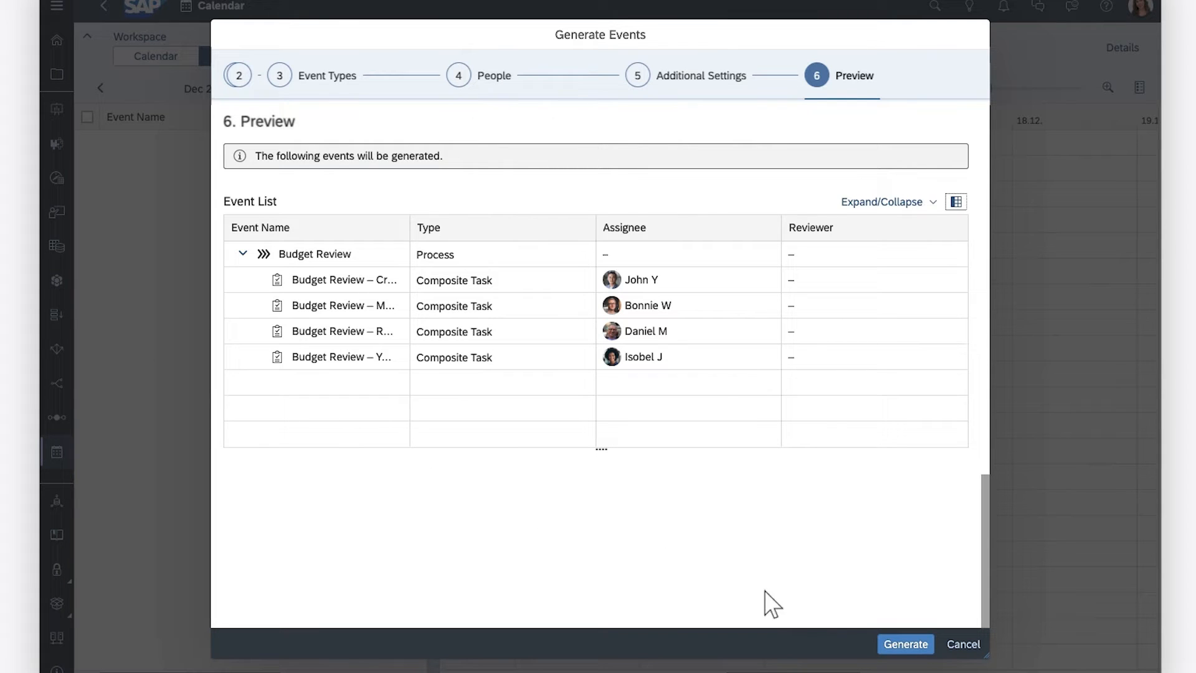
Step: Generate the events and expand the generated Budget Review process
{"action": "left_click", "coordinate": [905, 644]}
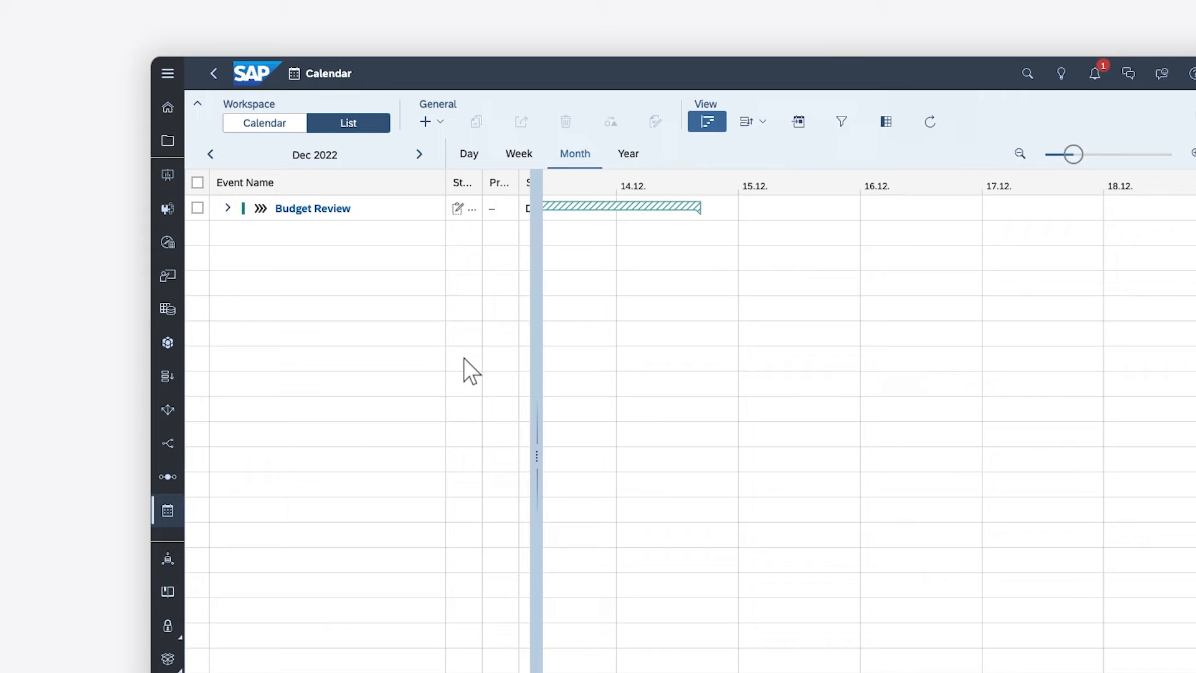
{"action": "left_click", "coordinate": [227, 208]}
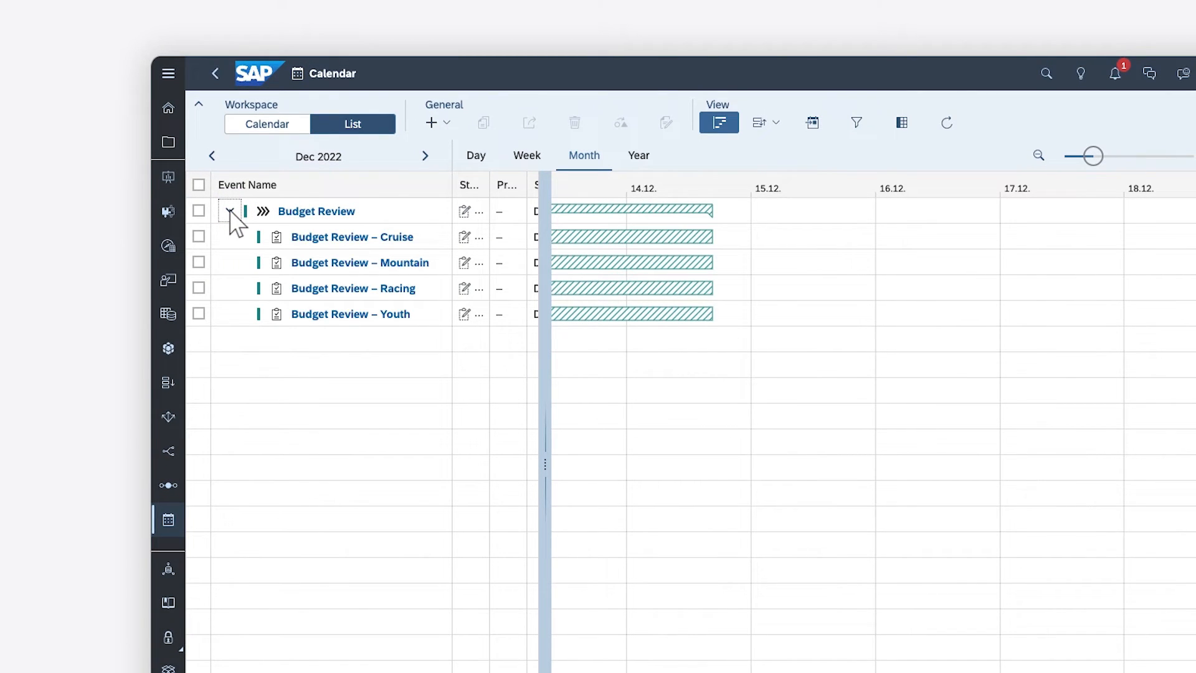
Step: Open the details of the Budget Review – Cruise task and examine its context and people
{"action": "left_click", "coordinate": [721, 125]}
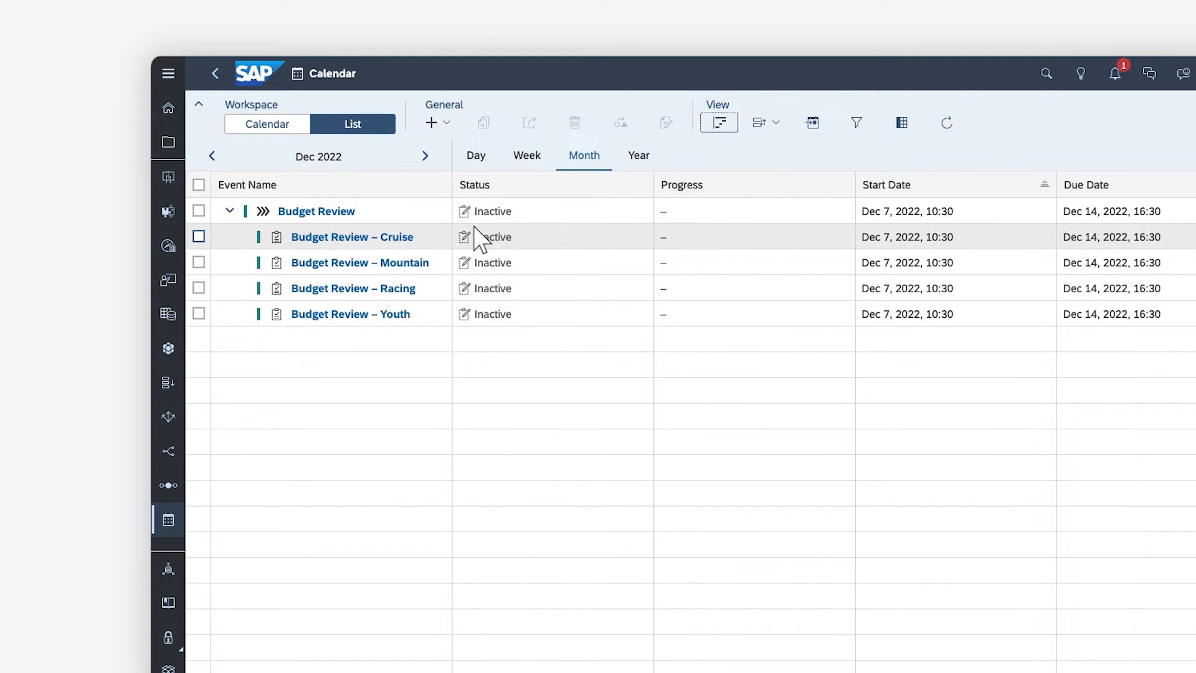
{"action": "left_click", "coordinate": [436, 238]}
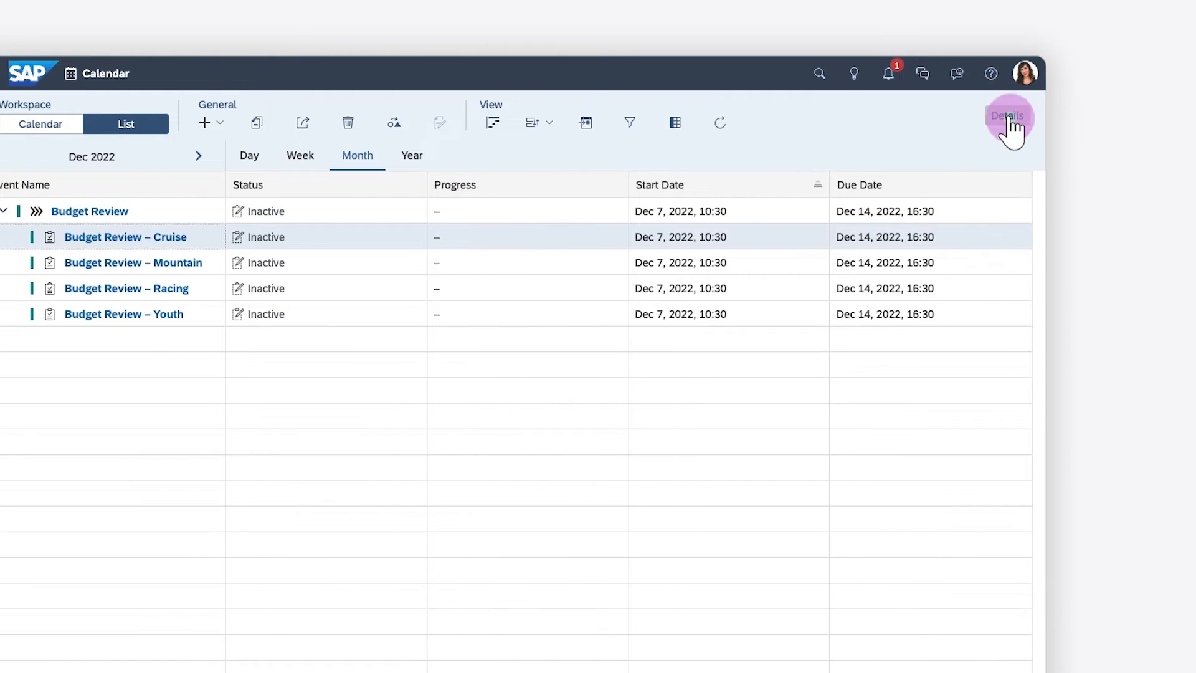
{"action": "left_click", "coordinate": [1007, 117]}
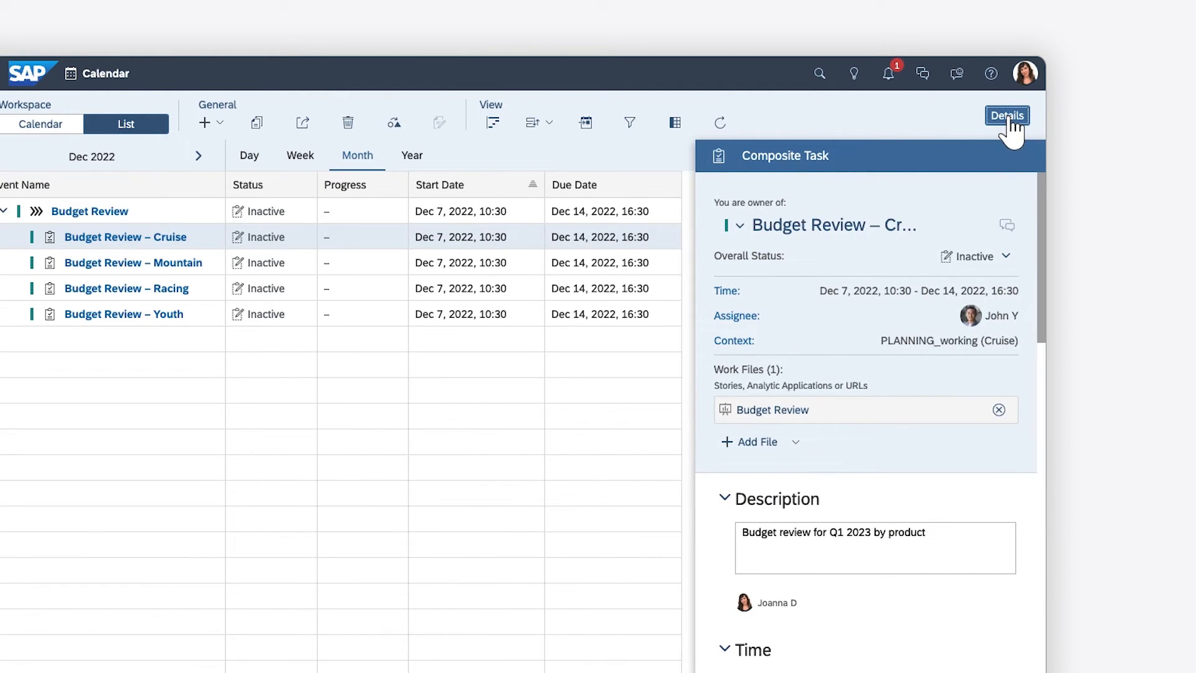
{"action": "left_click", "coordinate": [1039, 489]}
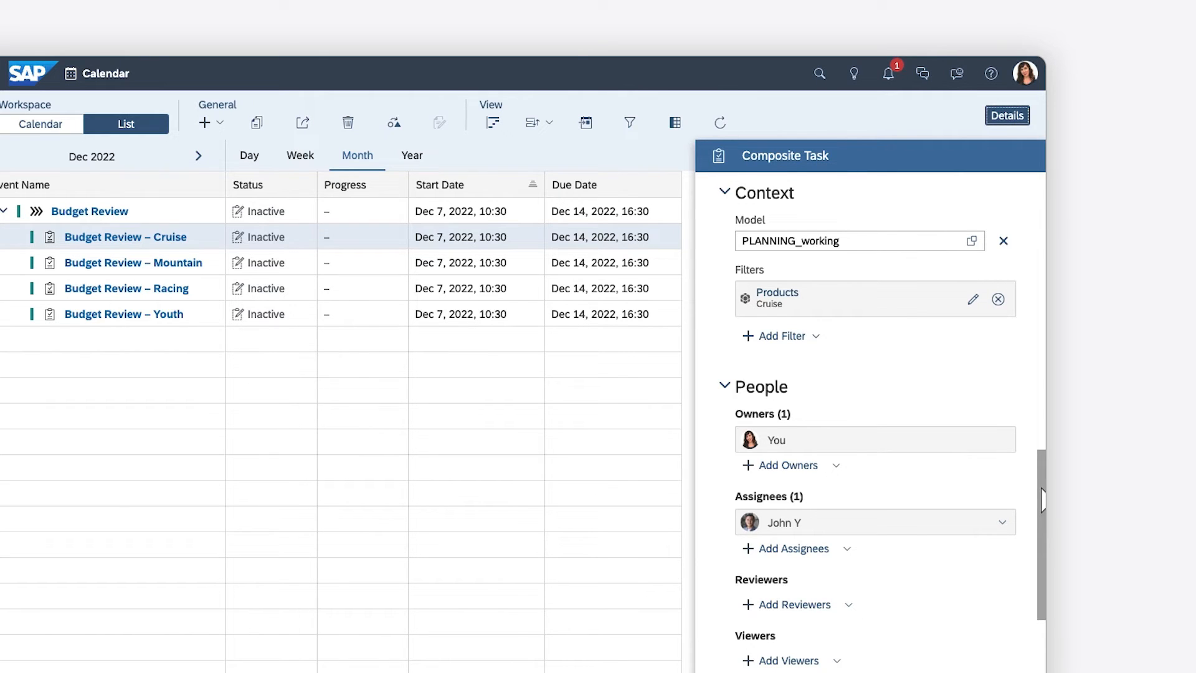
{"action": "scroll", "coordinate": [1041, 338], "scroll_direction": "down", "scroll_amount": 3}
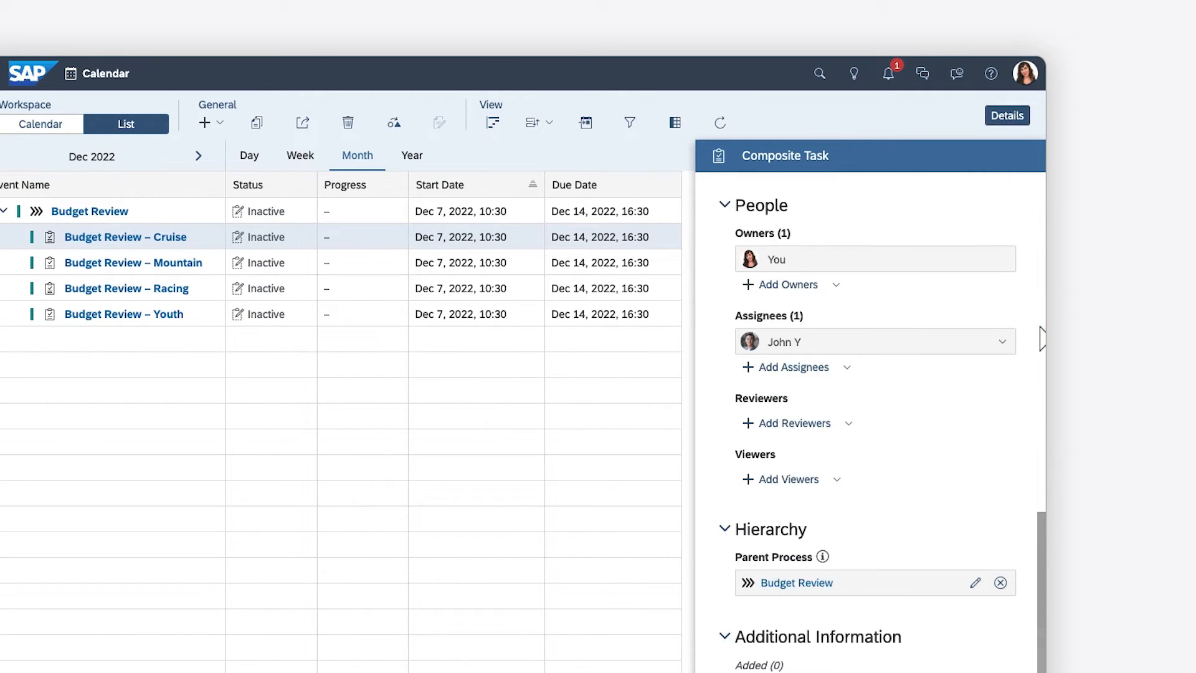
Step: Add yourself as a reviewer of the Budget Review – Cruise task
{"action": "left_click", "coordinate": [790, 426]}
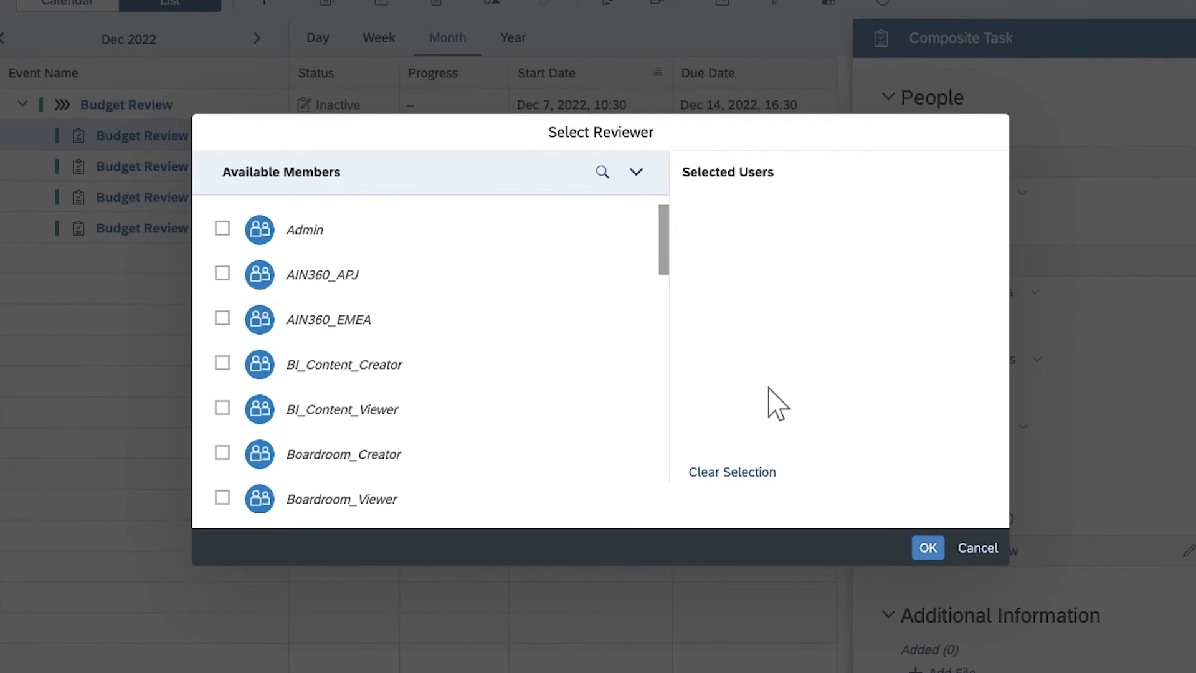
{"action": "left_click", "coordinate": [548, 455]}
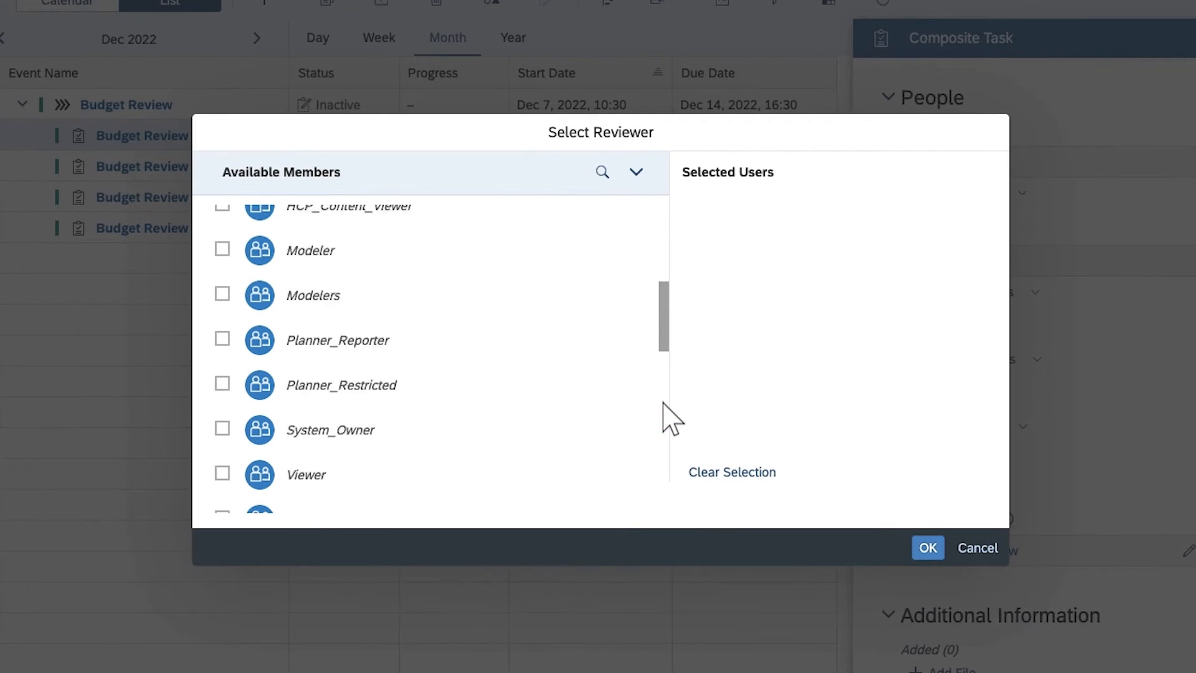
{"action": "left_click", "coordinate": [664, 404]}
{"action": "left_click", "coordinate": [222, 400]}
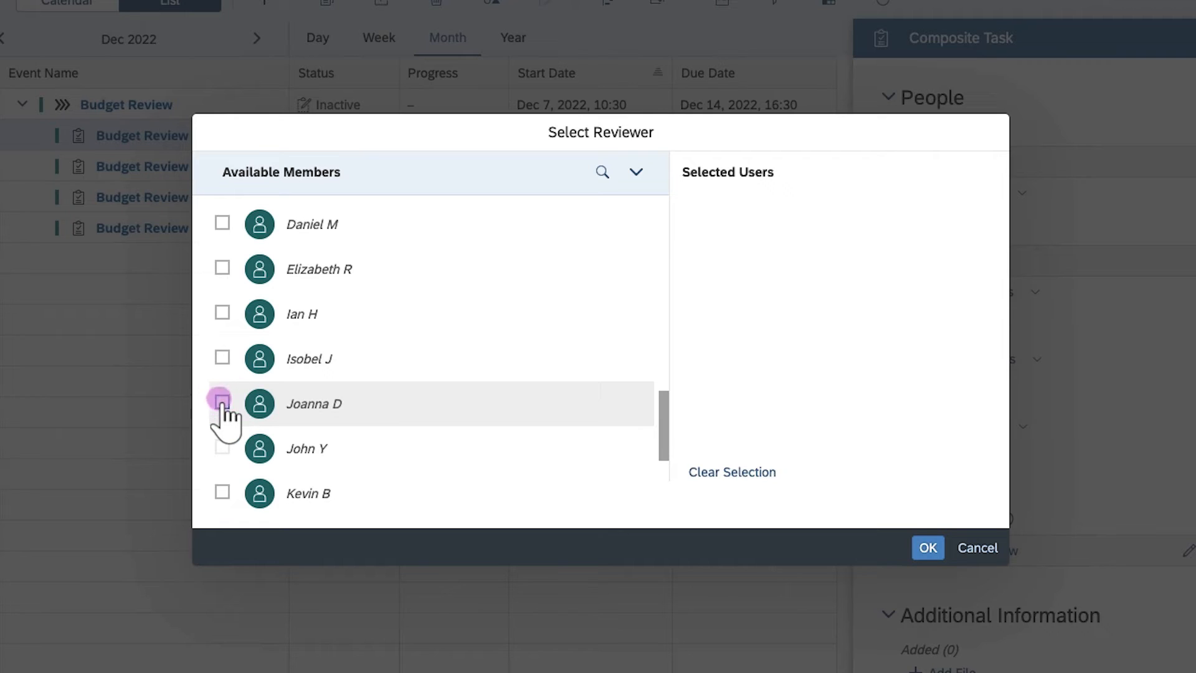
{"action": "left_click", "coordinate": [928, 547]}
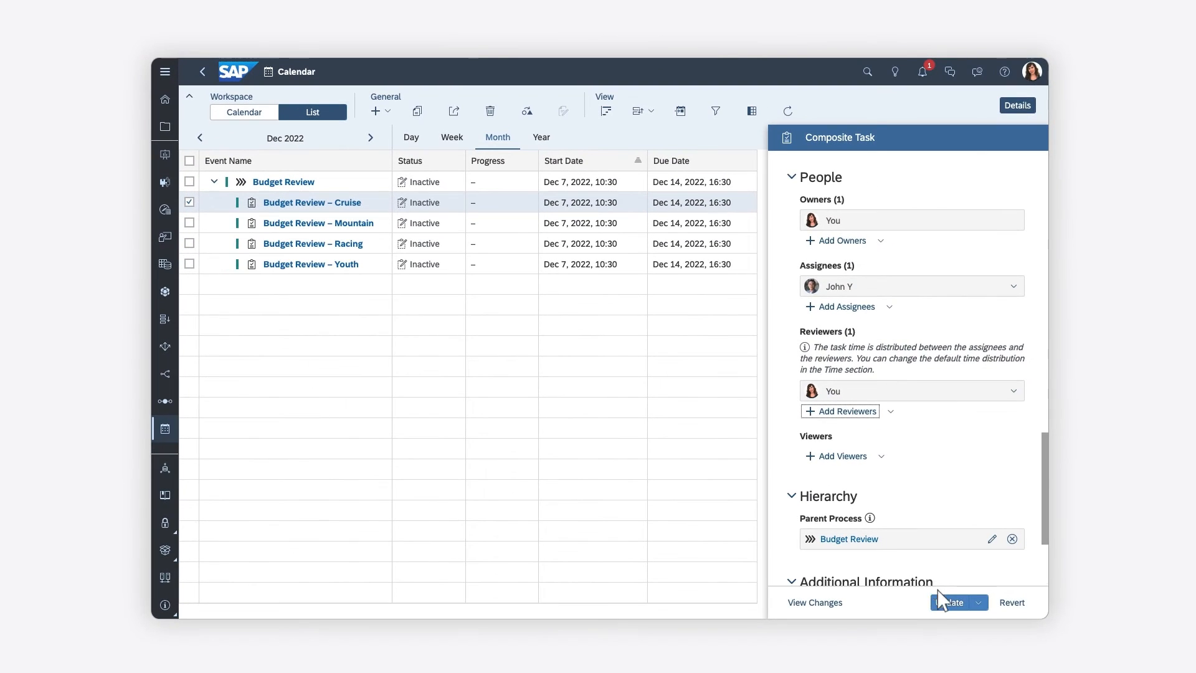
{"action": "left_click", "coordinate": [947, 603]}
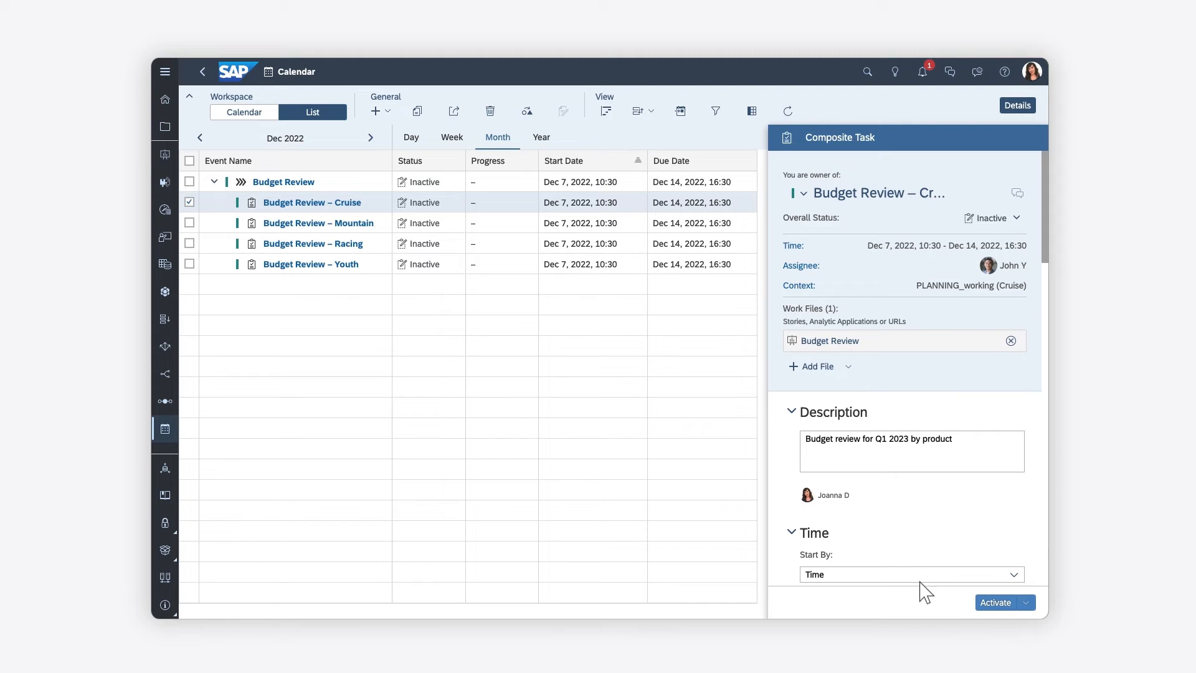
Step: Set the Budget Review process's due date to Dec 16, 2022, 16:30, changing the process duration only
{"action": "left_click", "coordinate": [363, 182]}
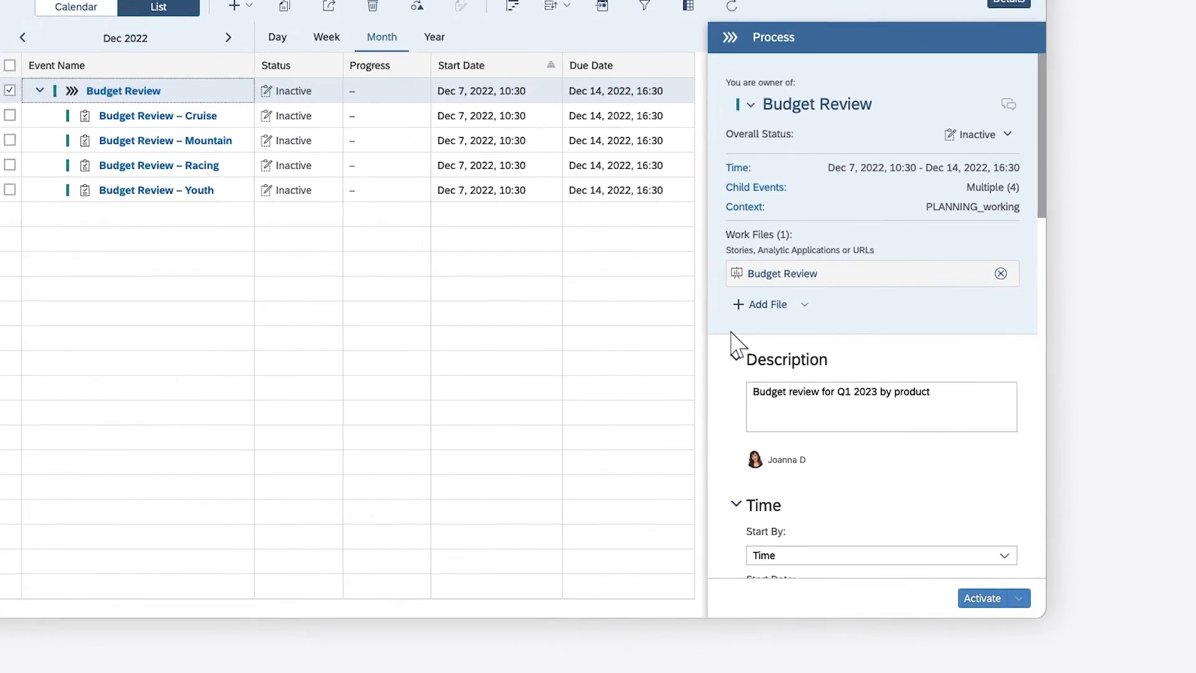
{"action": "left_click", "coordinate": [1044, 501]}
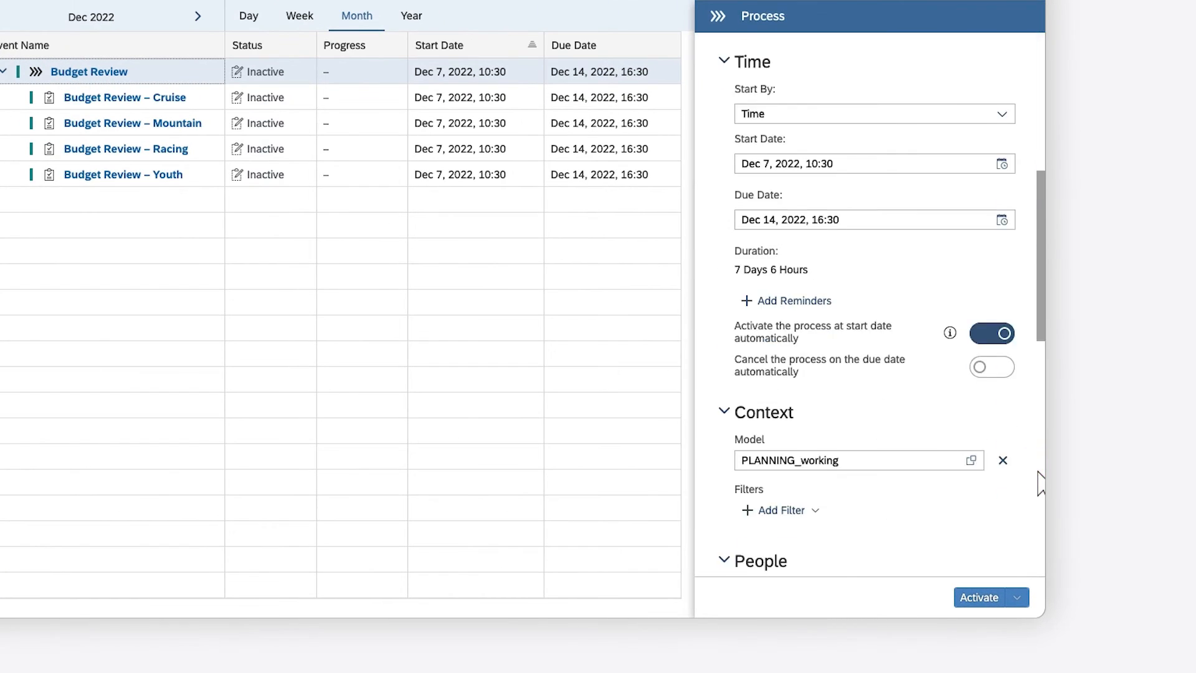
{"action": "left_click", "coordinate": [1002, 223]}
{"action": "left_click", "coordinate": [776, 345]}
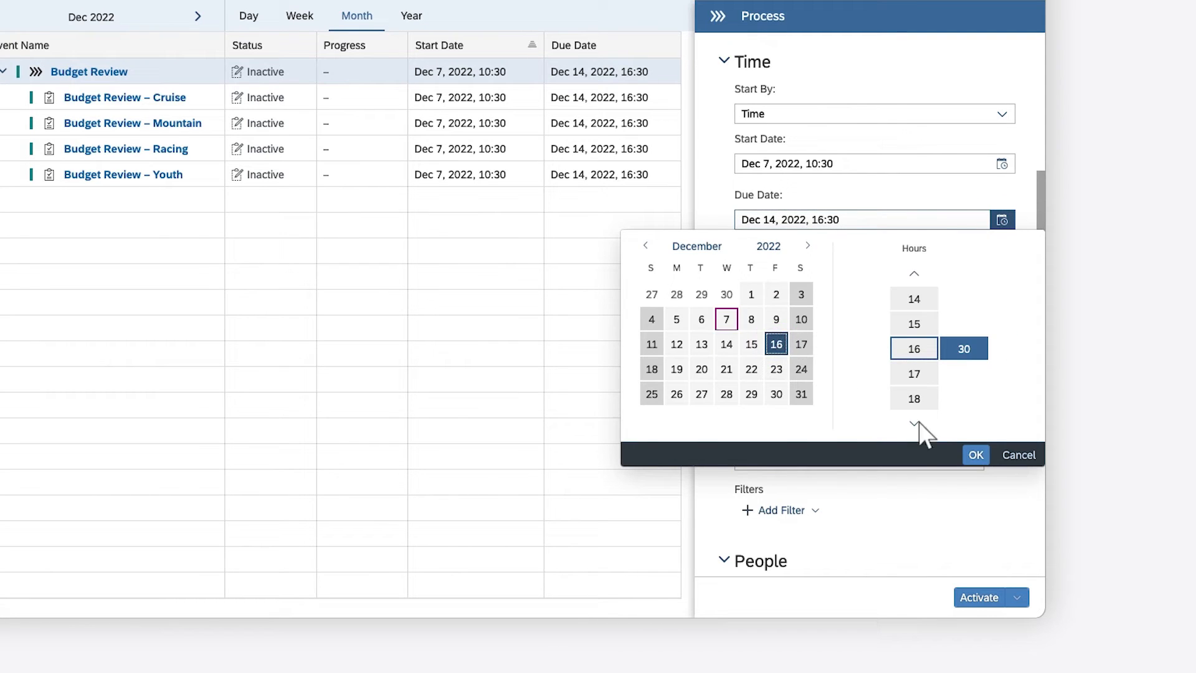
{"action": "left_click", "coordinate": [976, 454]}
{"action": "left_click", "coordinate": [922, 598]}
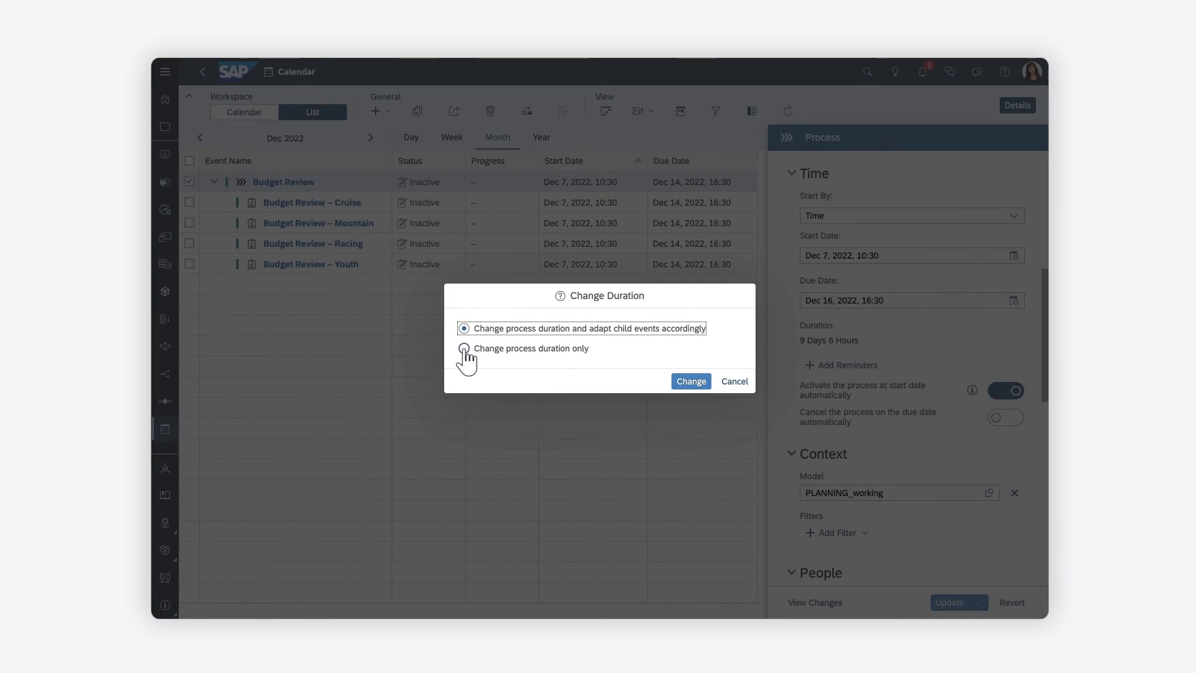
{"action": "left_click", "coordinate": [314, 279]}
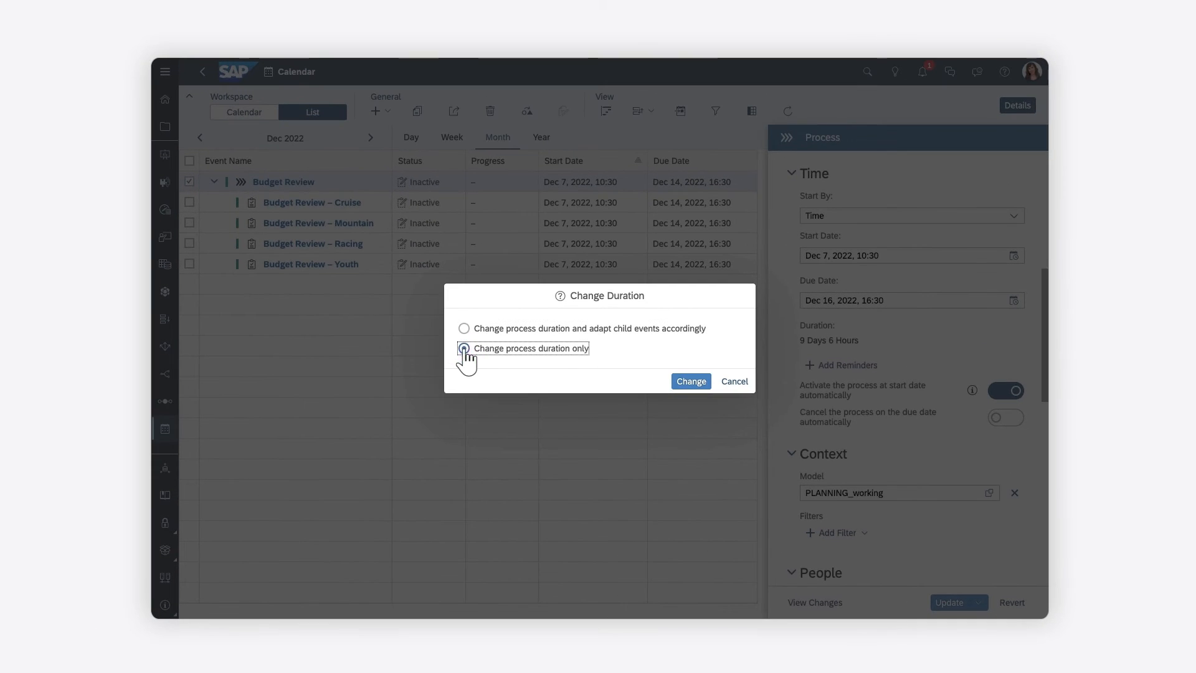
{"action": "left_click", "coordinate": [690, 382]}
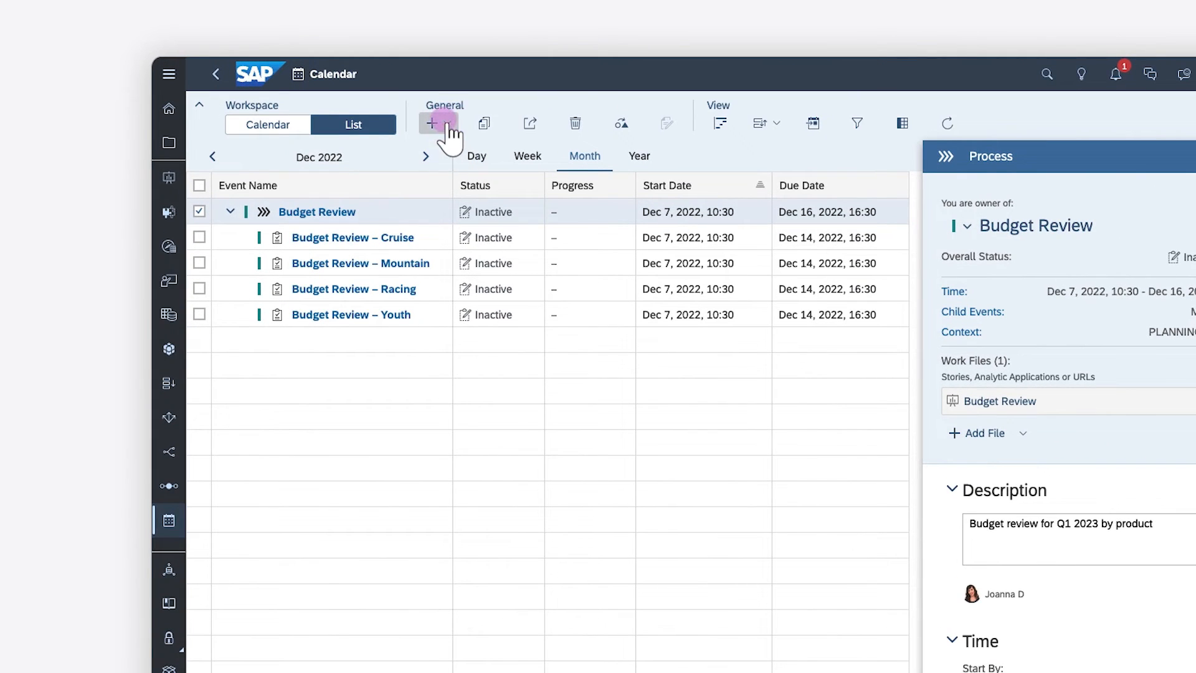
Step: Create a review task named Manager Approval in the Budget Review process, depending on all four product Budget Review tasks
{"action": "left_click", "coordinate": [439, 123]}
{"action": "left_click", "coordinate": [455, 168]}
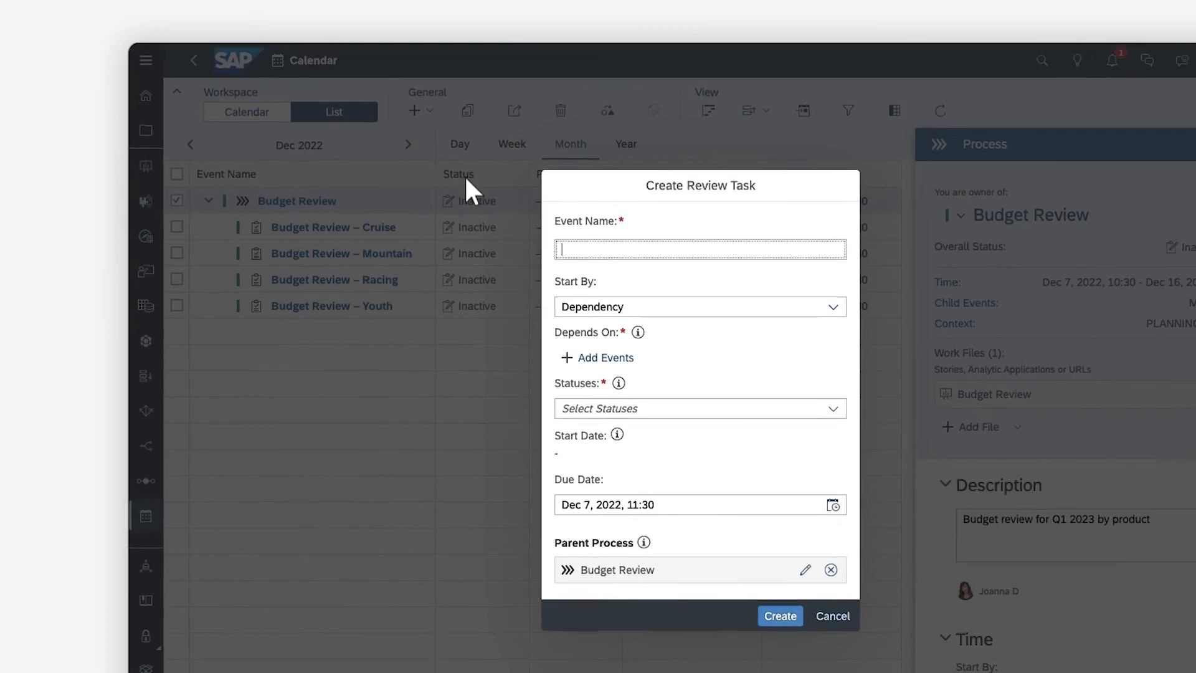
{"action": "left_click", "coordinate": [579, 258]}
{"action": "type", "text": "Manager"}
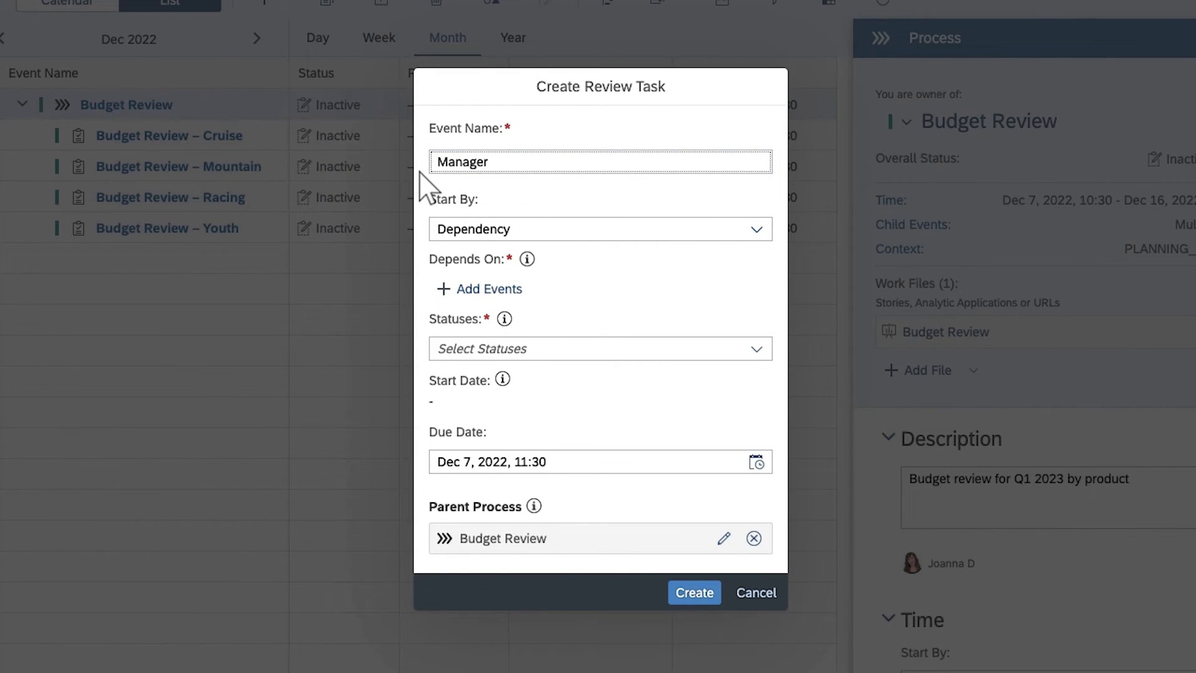
{"action": "type", "text": " Approval"}
{"action": "left_click", "coordinate": [479, 289]}
{"action": "left_click", "coordinate": [256, 223]}
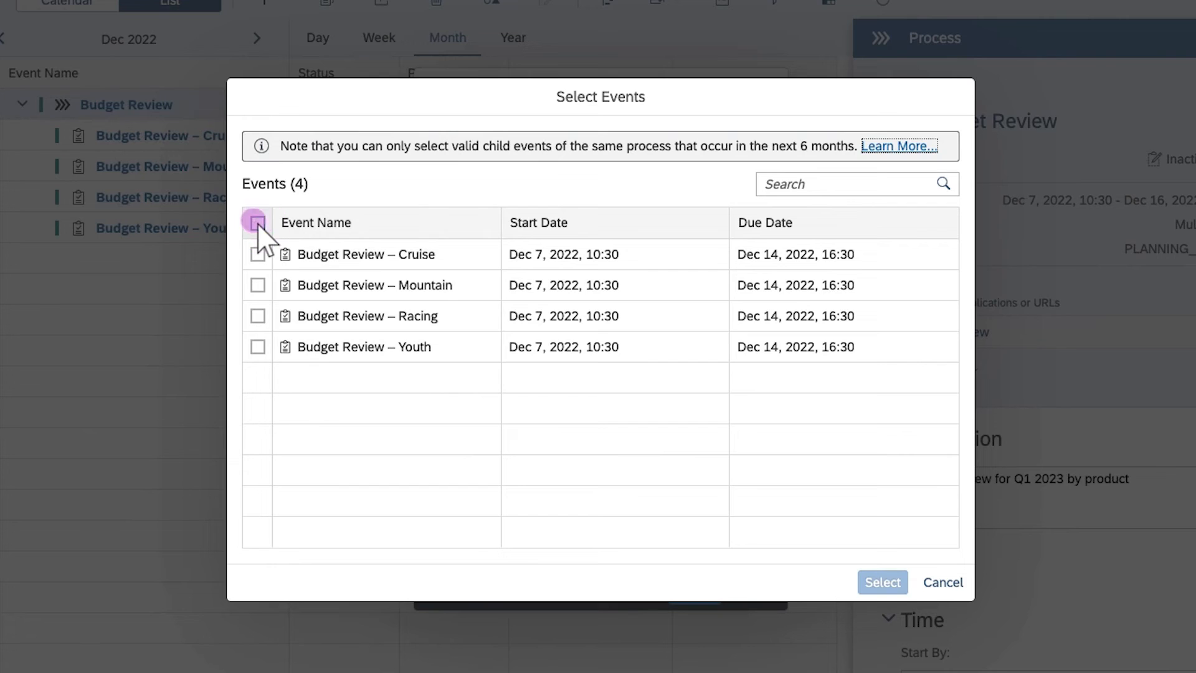
{"action": "left_click", "coordinate": [865, 581]}
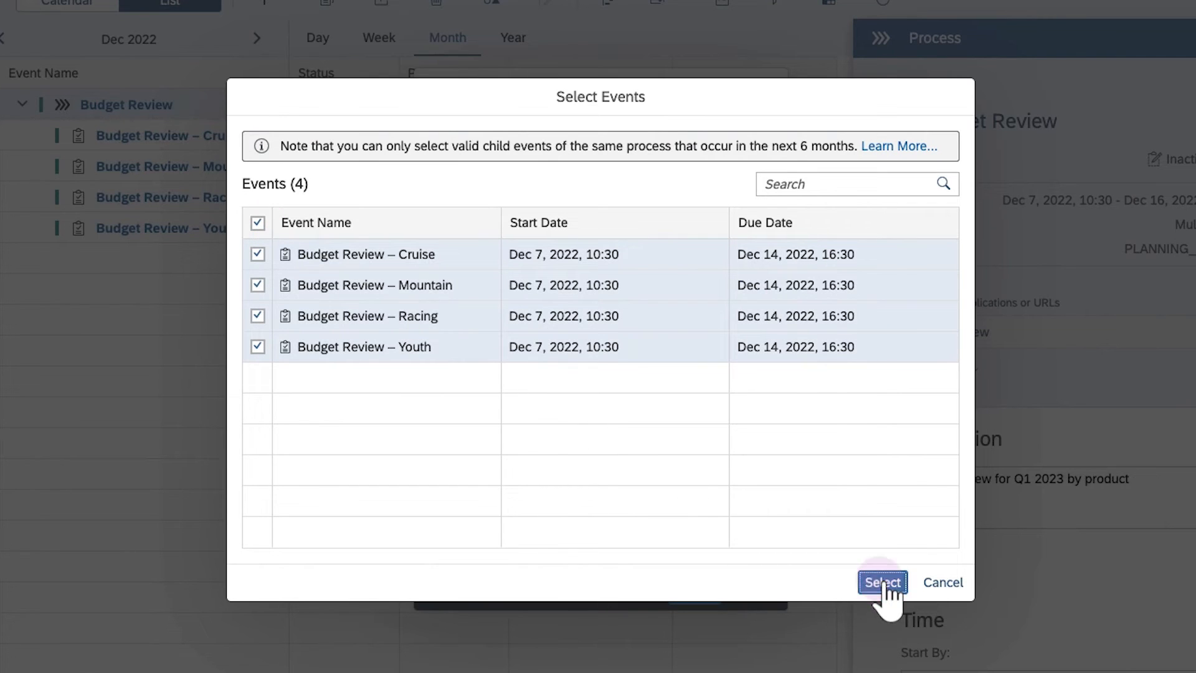
Step: Require the Accomplished/Successful status of those dependencies and create the Manager Approval task
{"action": "left_click", "coordinate": [745, 487]}
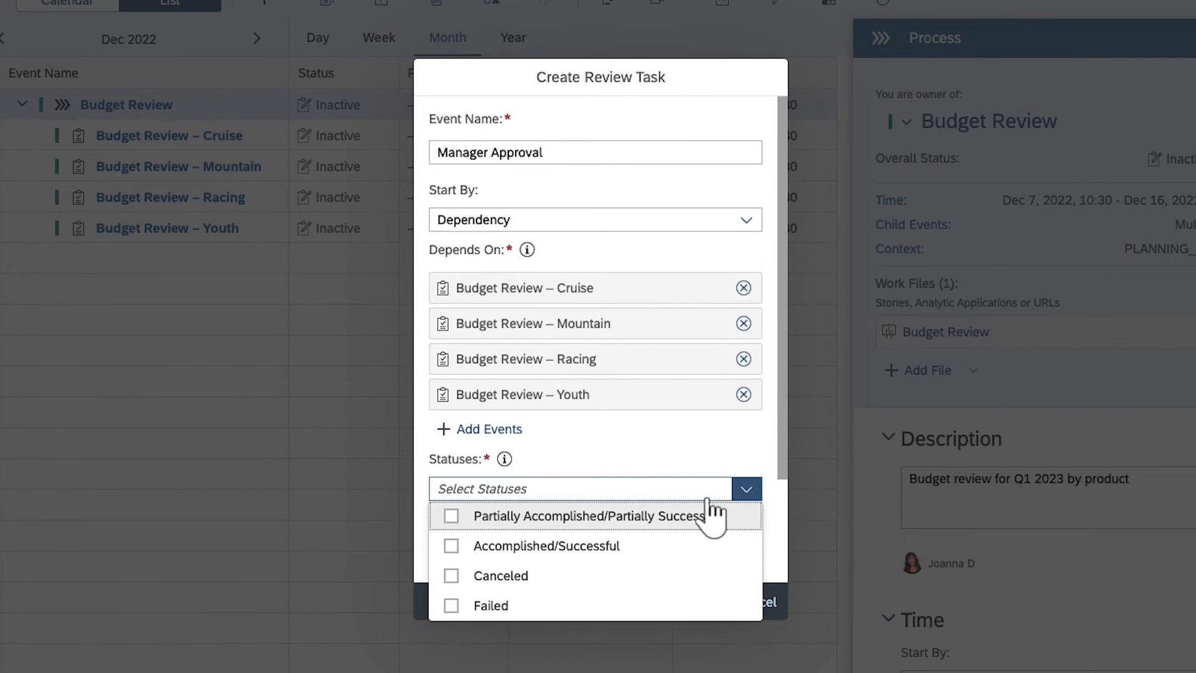
{"action": "left_click", "coordinate": [449, 545]}
{"action": "left_click", "coordinate": [420, 525]}
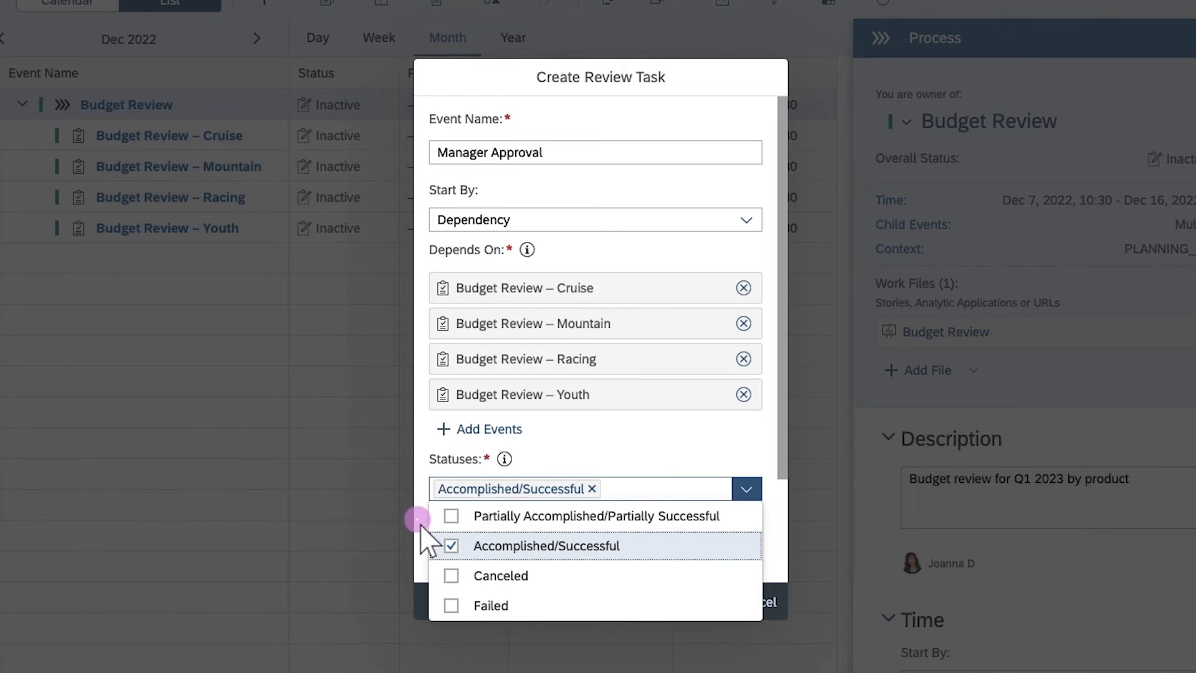
{"action": "left_click", "coordinate": [783, 563]}
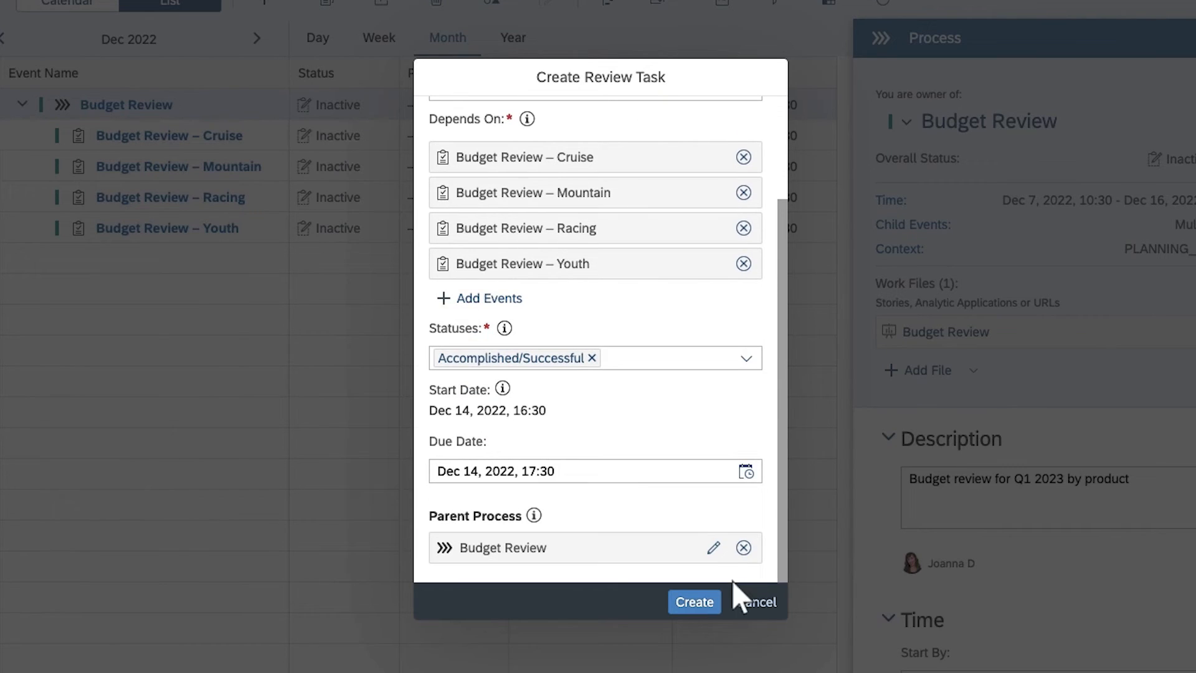
{"action": "left_click", "coordinate": [694, 602]}
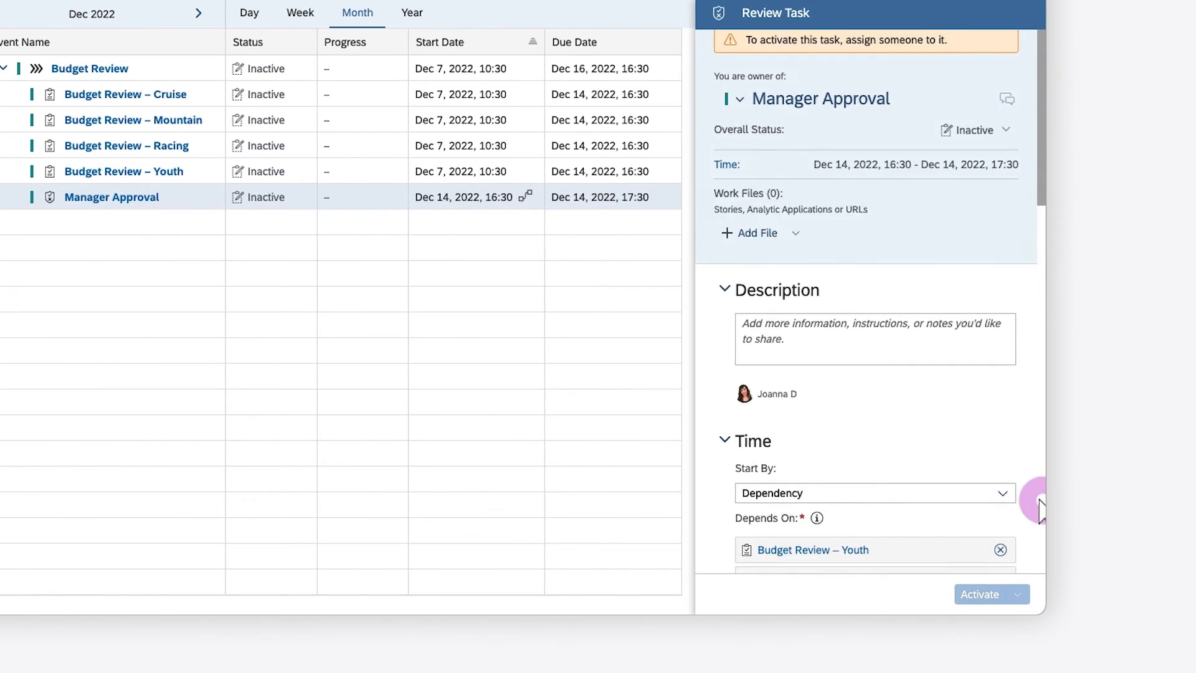
Step: Add yourself as assignee of the Manager Approval task
{"action": "left_click", "coordinate": [1043, 527]}
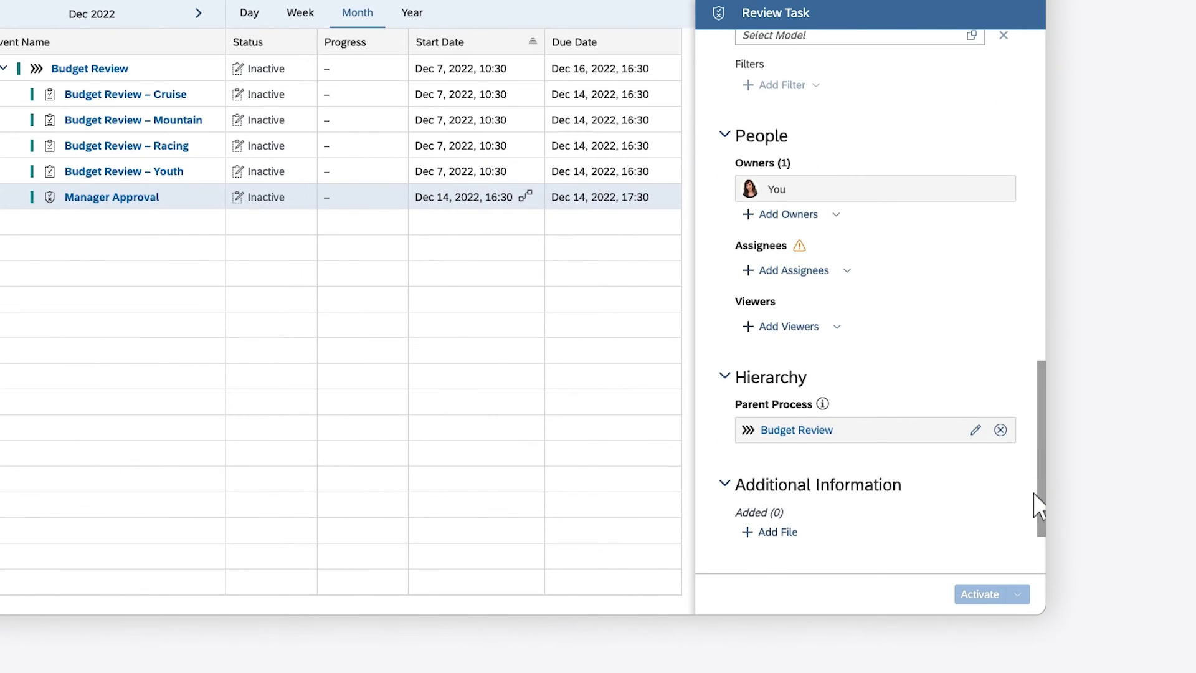
{"action": "left_click", "coordinate": [849, 274]}
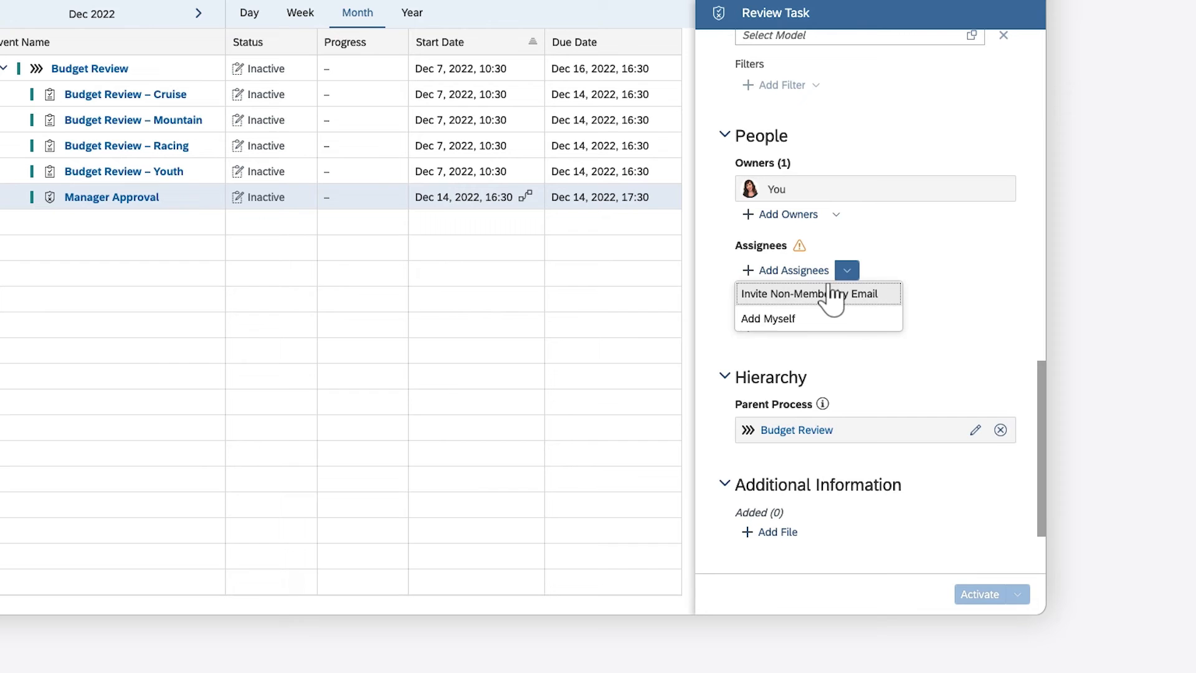
{"action": "left_click", "coordinate": [772, 321]}
Step: Turn on automatic activation once any dependency status is met and update the Manager Approval task
{"action": "left_click", "coordinate": [1041, 129]}
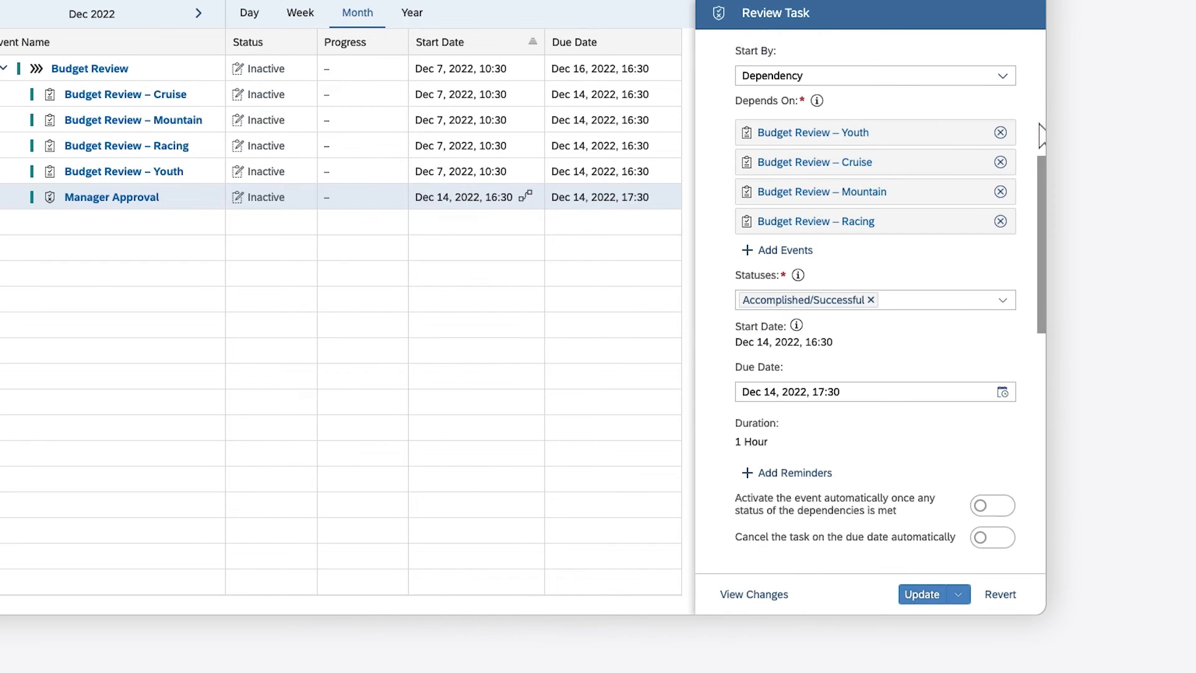
{"action": "left_click", "coordinate": [997, 505]}
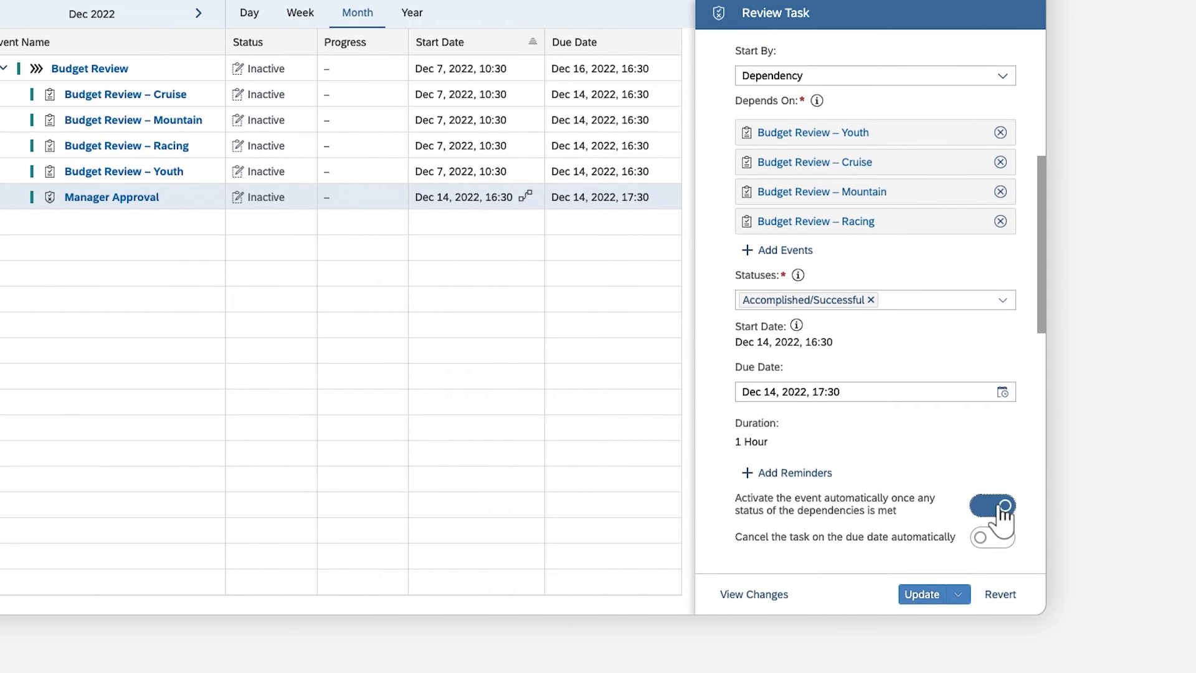
{"action": "left_click", "coordinate": [926, 594]}
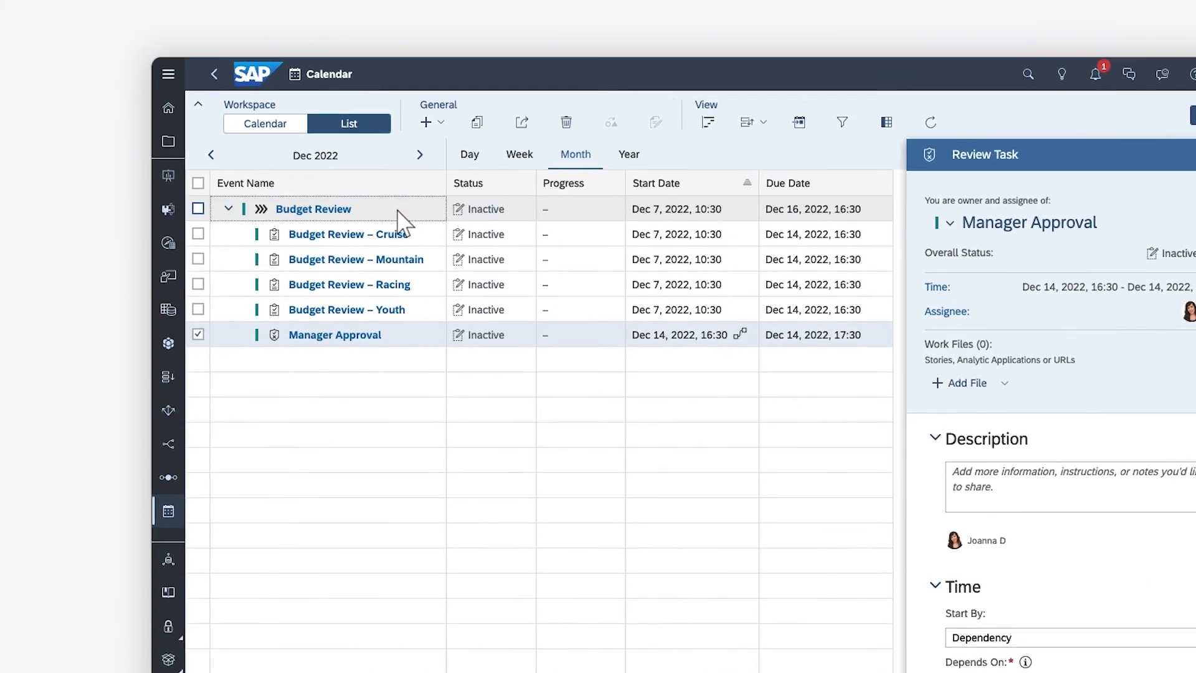
Step: Start a data locking task named Lock Data in the Budget Review process, setting locks automatically and starting by dependency
{"action": "left_click", "coordinate": [357, 181]}
{"action": "left_click", "coordinate": [386, 111]}
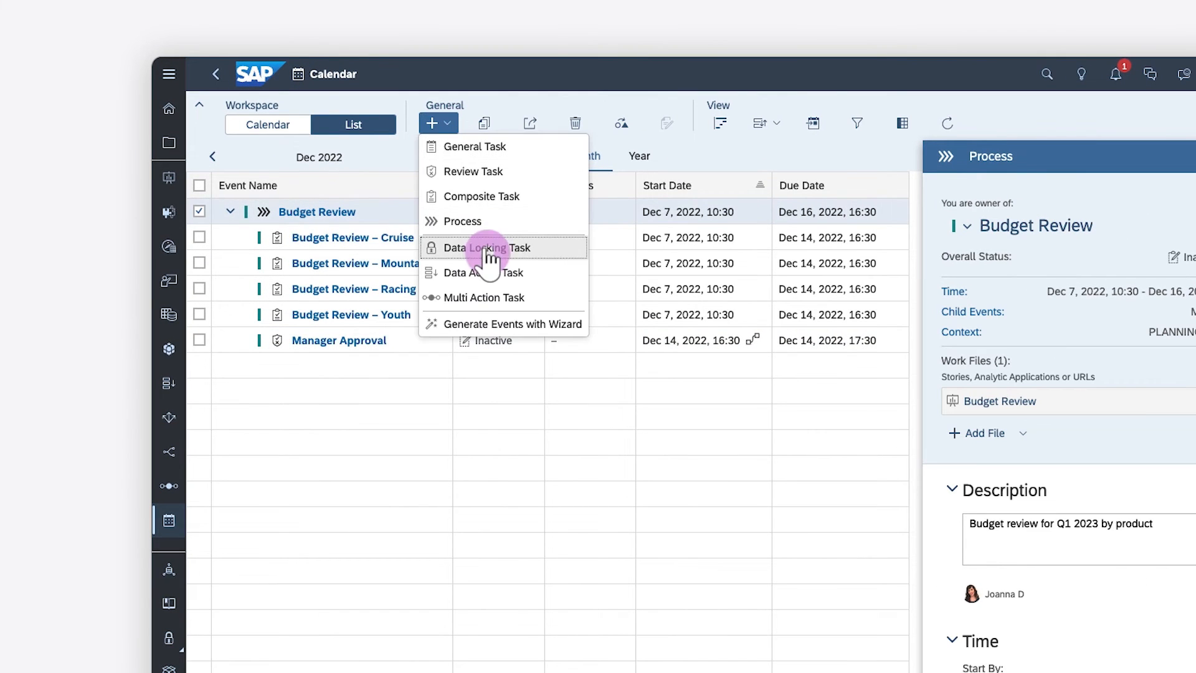
{"action": "left_click", "coordinate": [486, 246]}
{"action": "left_click", "coordinate": [559, 252]}
{"action": "type", "text": "Lock Data"}
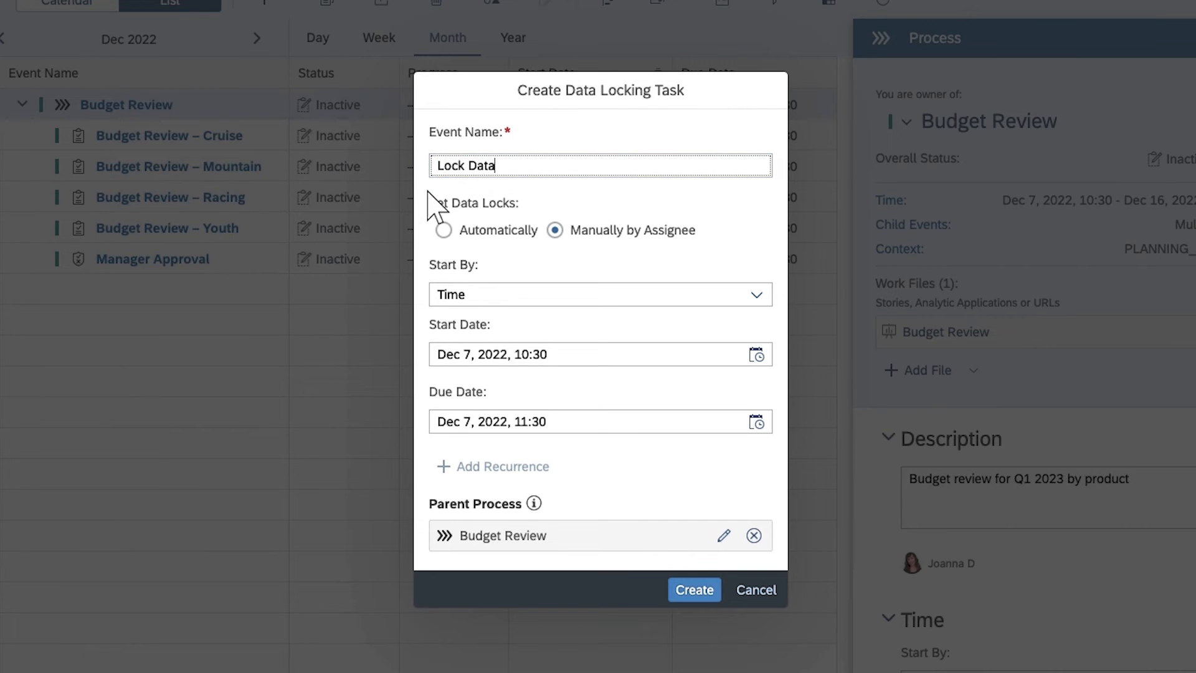
{"action": "left_click", "coordinate": [442, 229]}
{"action": "left_click", "coordinate": [756, 317]}
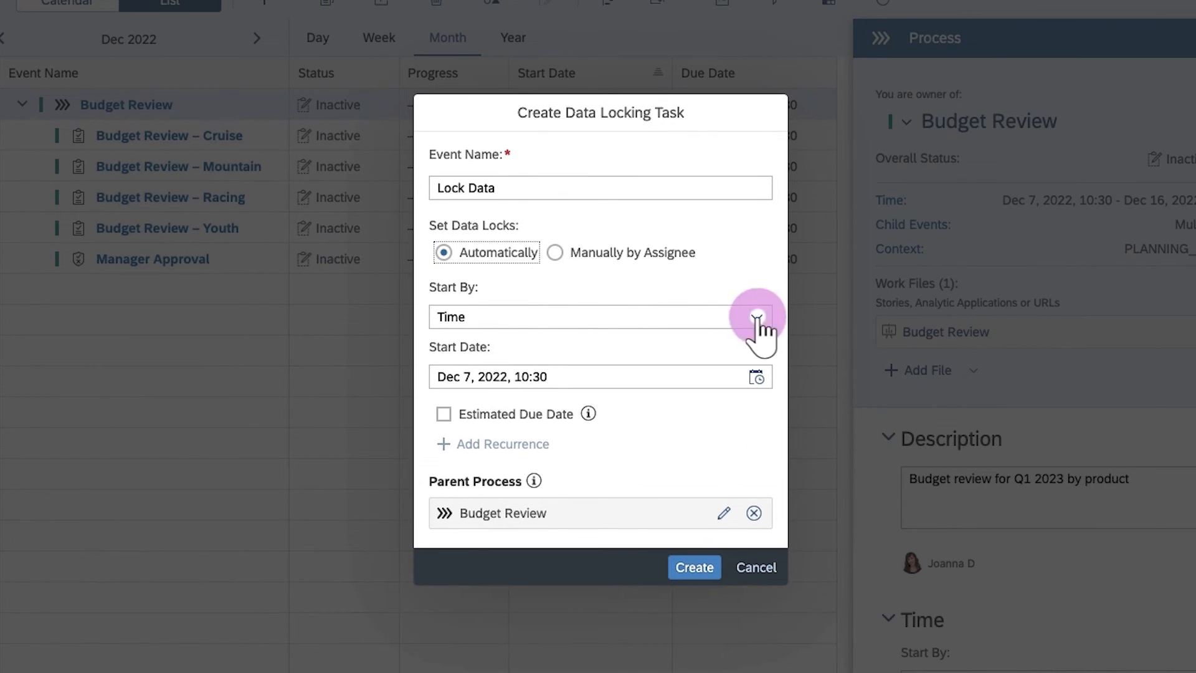
{"action": "left_click", "coordinate": [483, 377]}
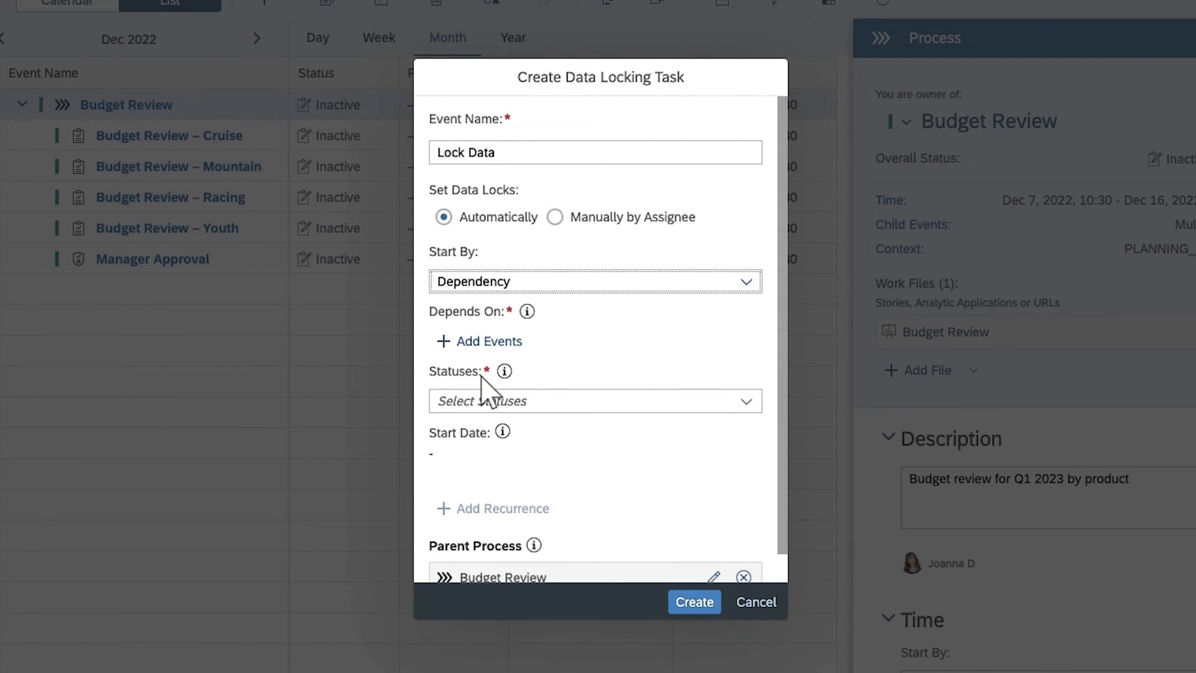
Step: Make Lock Data depend on the Manager Approval task with status Accomplished/Successful
{"action": "left_click", "coordinate": [480, 341]}
{"action": "left_click", "coordinate": [257, 377]}
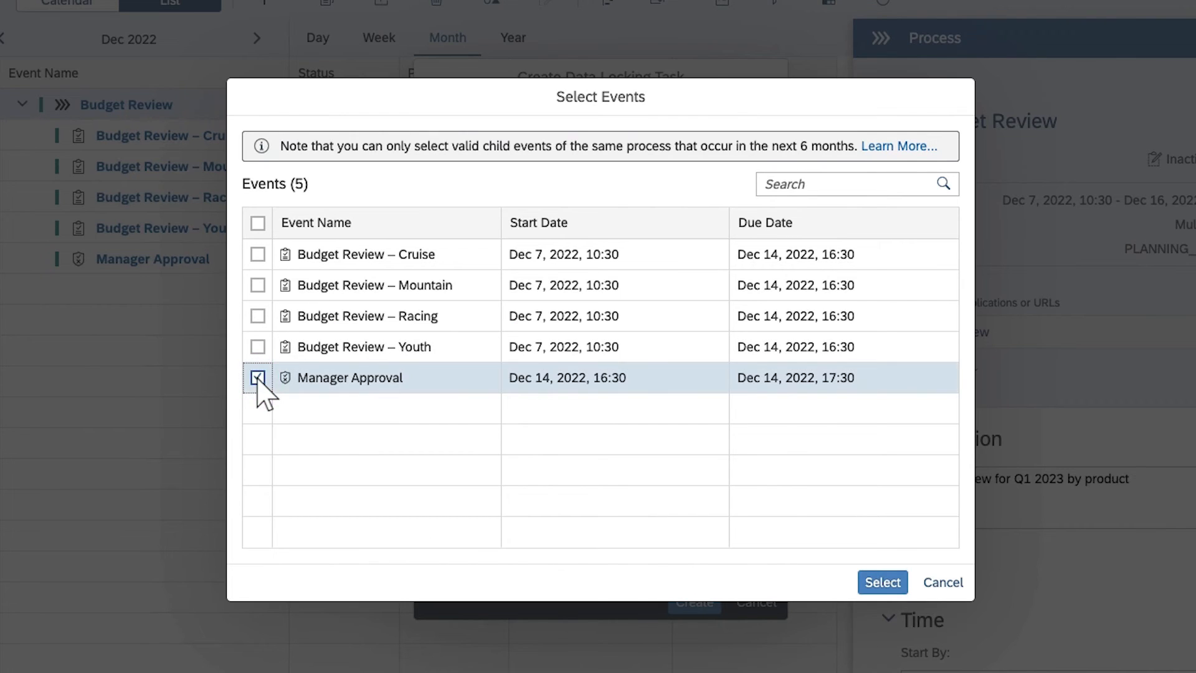
{"action": "left_click", "coordinate": [882, 582]}
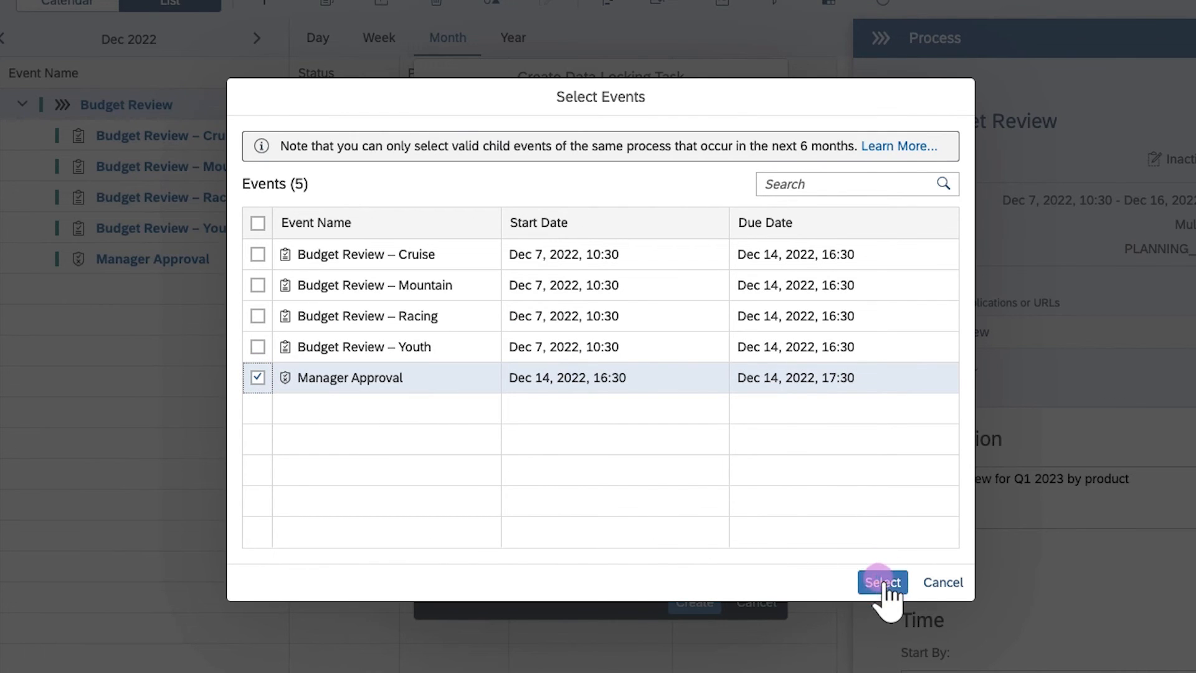
{"action": "left_click", "coordinate": [747, 444]}
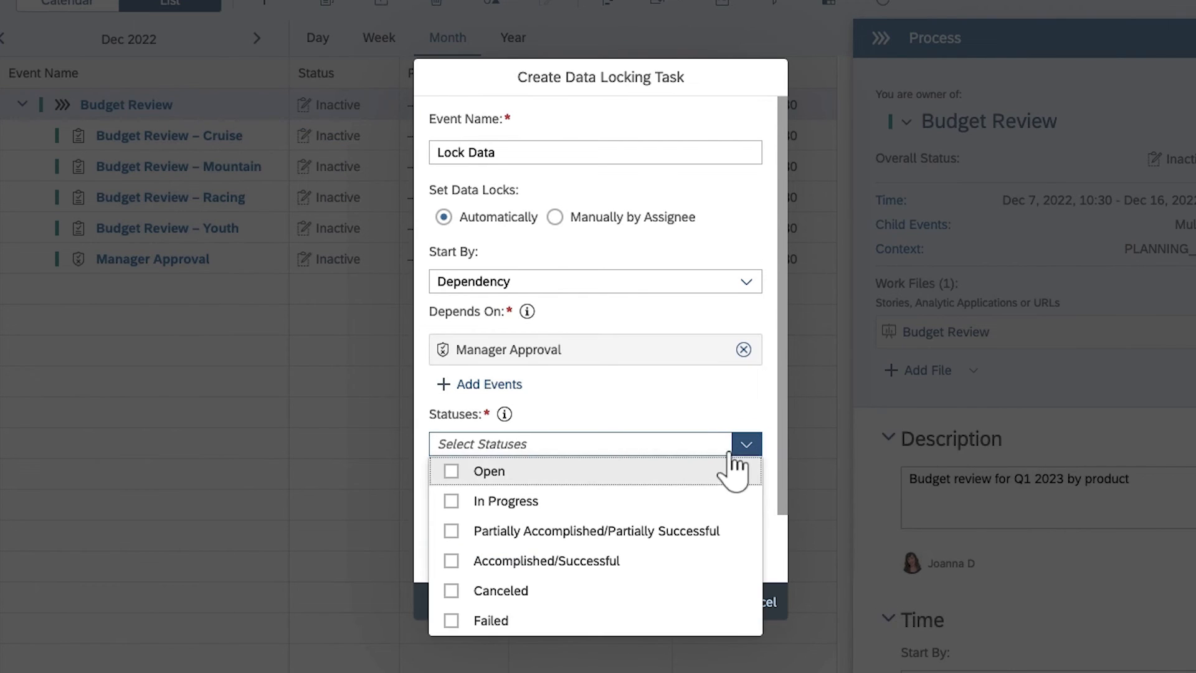
{"action": "left_click", "coordinate": [452, 561]}
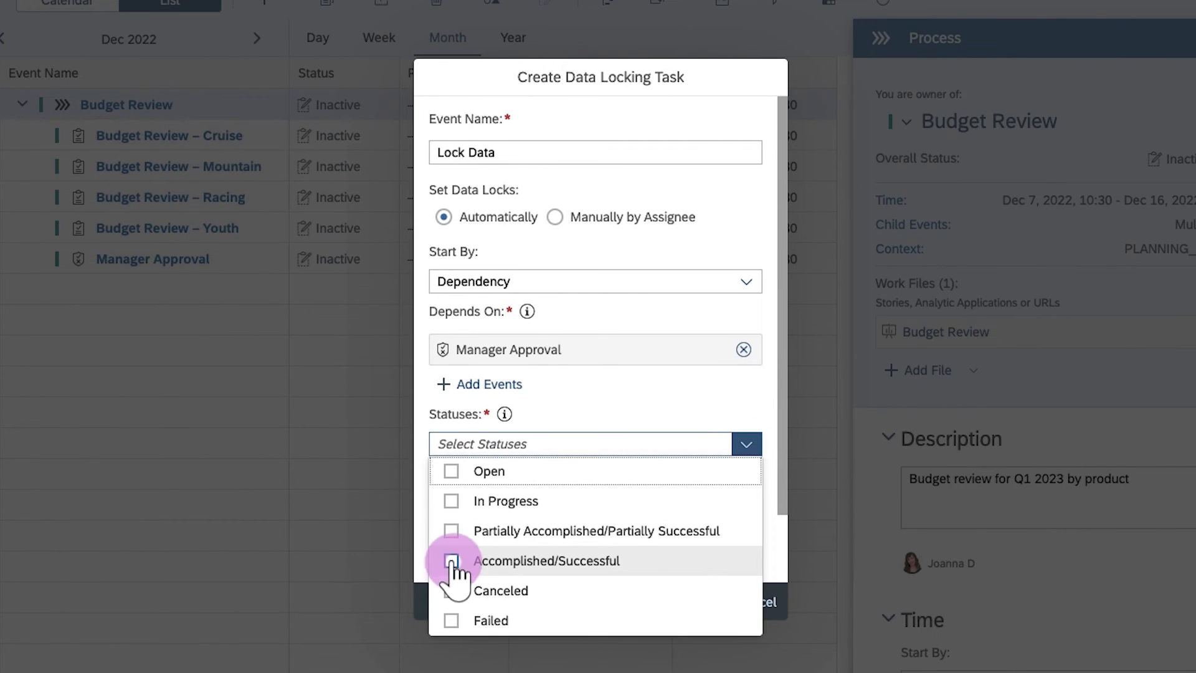
{"action": "left_click", "coordinate": [422, 508]}
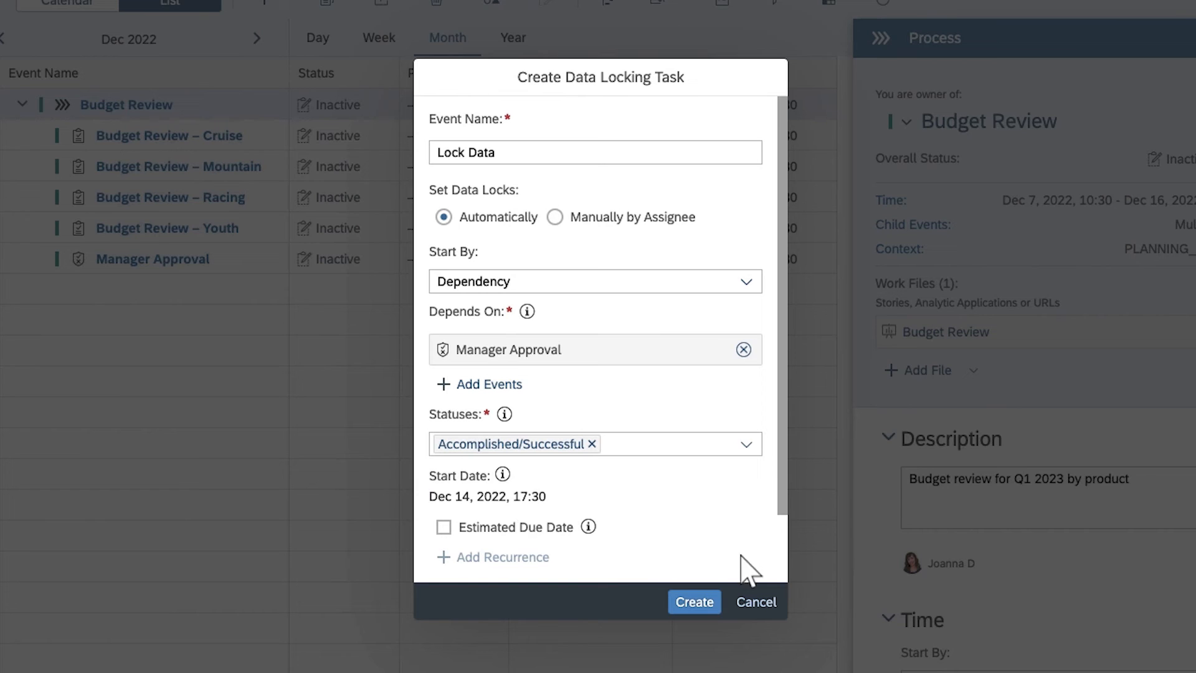
Step: Enable the estimated due date and create the Lock Data task
{"action": "left_click", "coordinate": [780, 560]}
{"action": "left_click", "coordinate": [444, 449]}
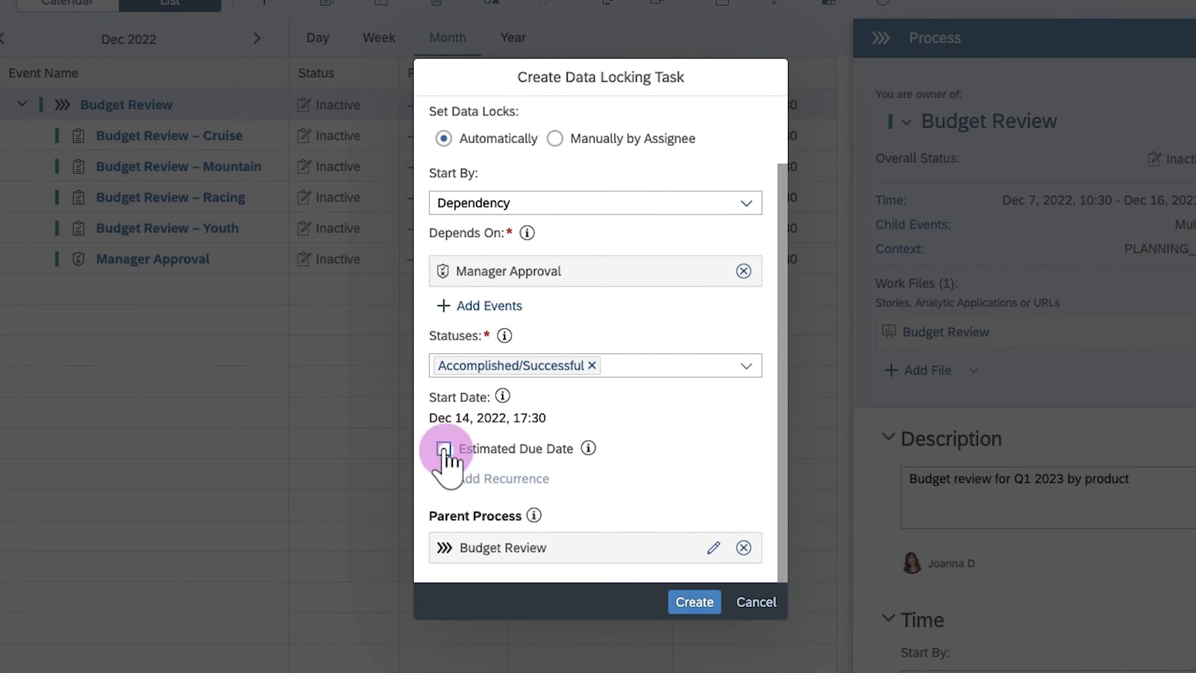
{"action": "left_click", "coordinate": [693, 601]}
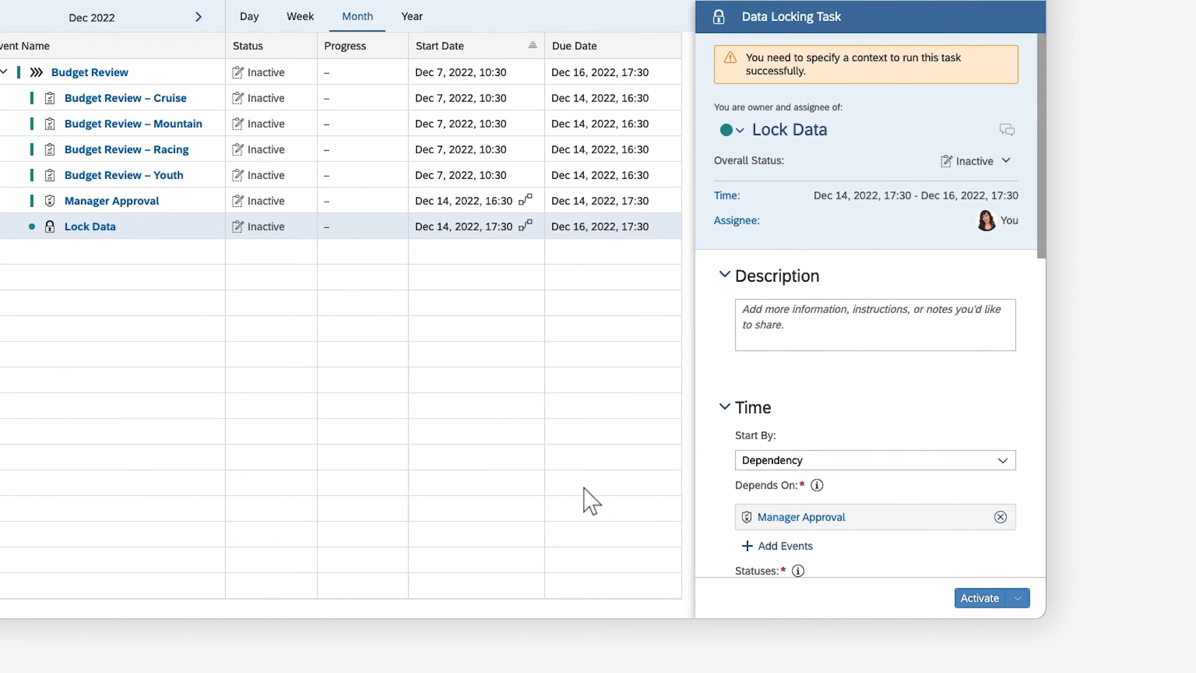
Step: Set the Lock Data task's context model to PLANNING_working and update it, then reselect the Budget Review process
{"action": "left_click", "coordinate": [1095, 535]}
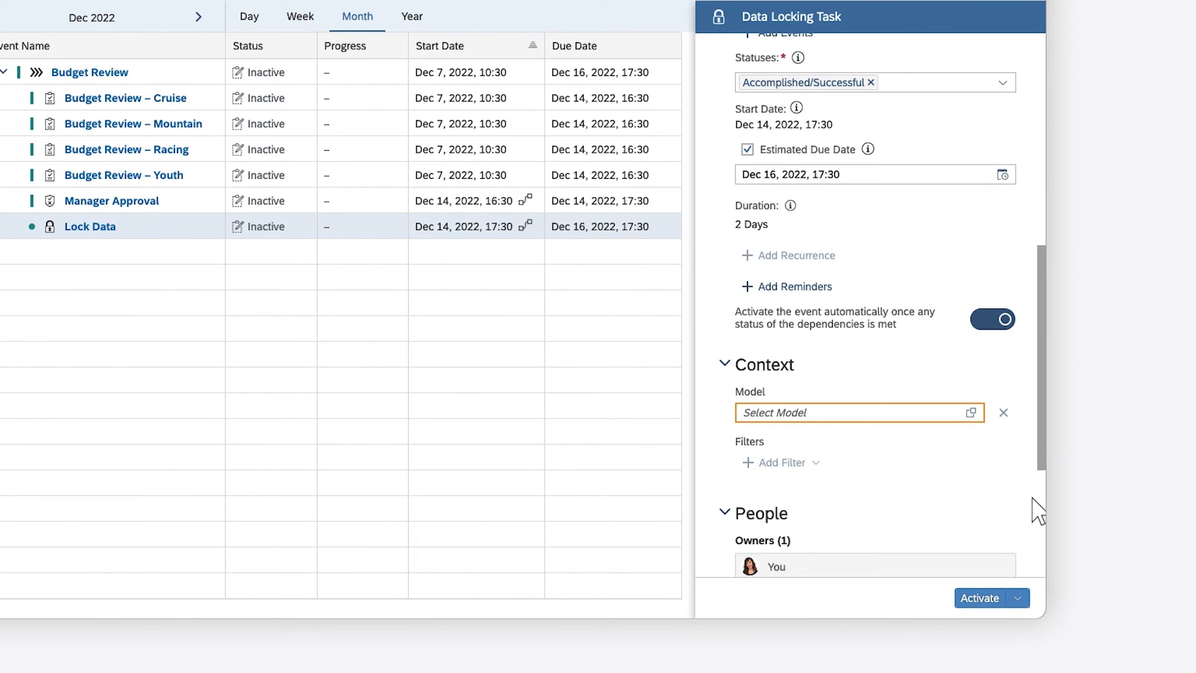
{"action": "left_click", "coordinate": [970, 413]}
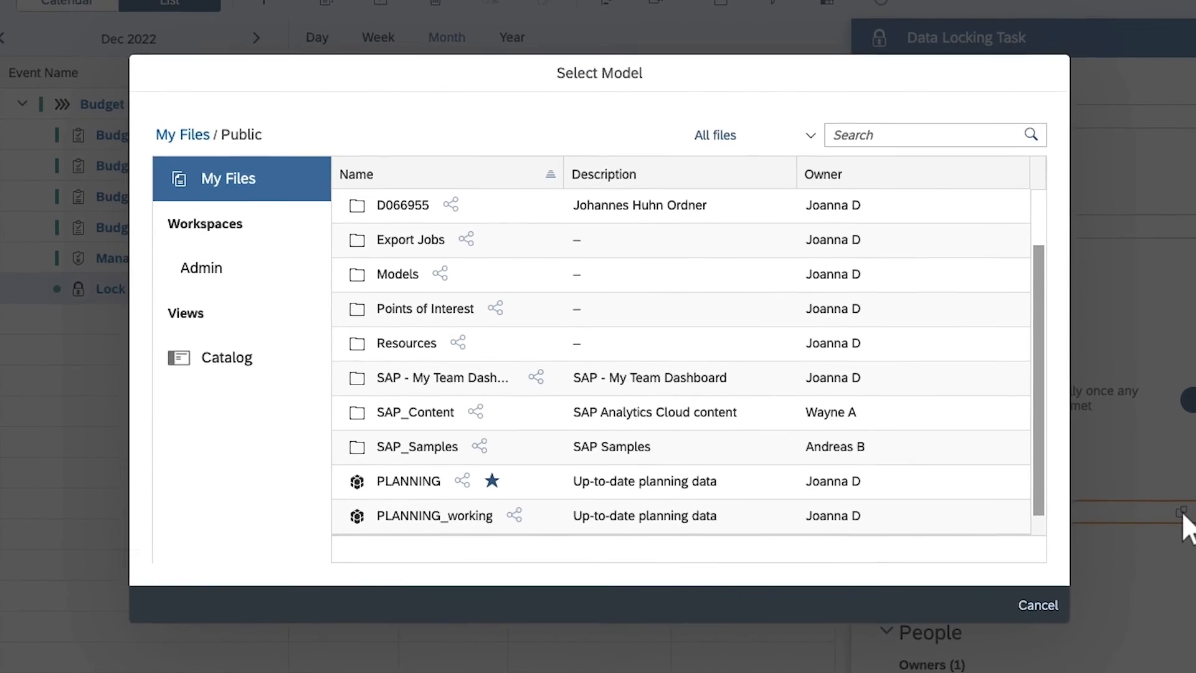
{"action": "left_click", "coordinate": [432, 518]}
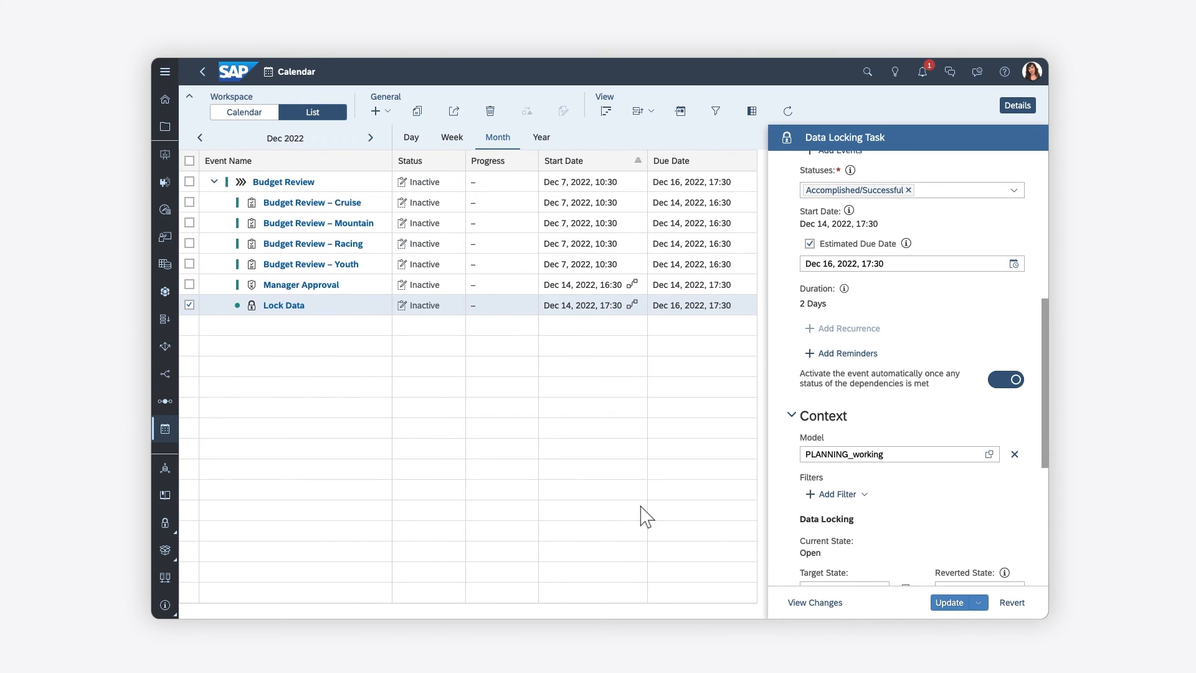
{"action": "left_click", "coordinate": [949, 602]}
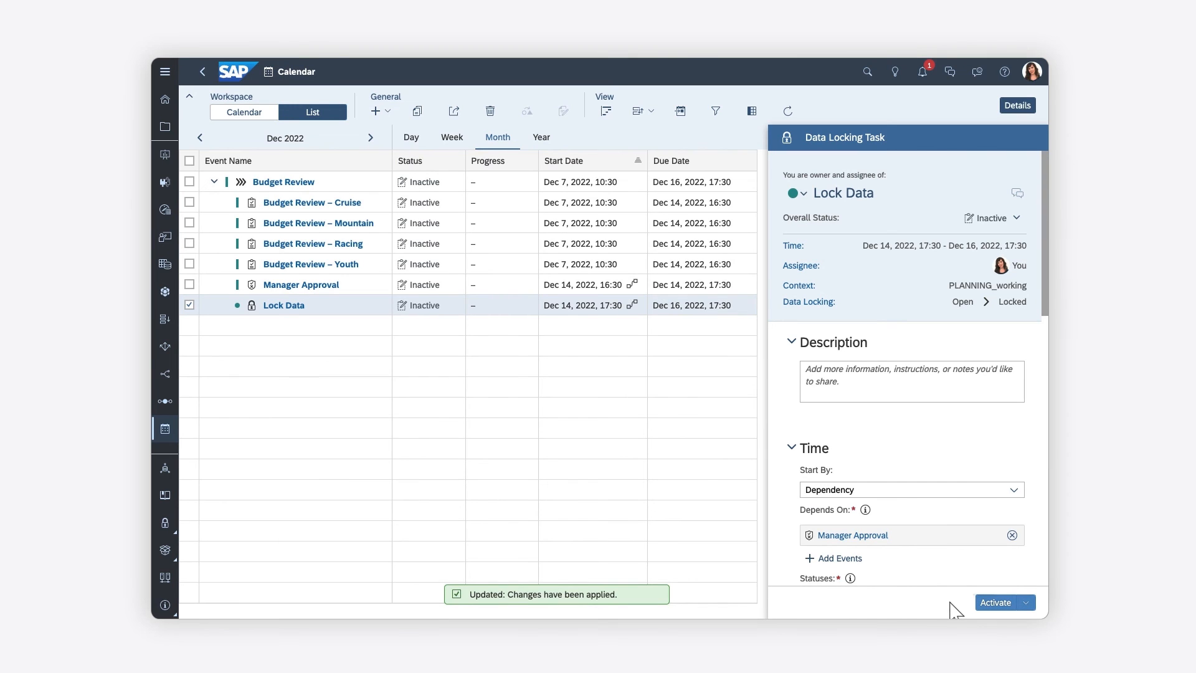
{"action": "left_click", "coordinate": [347, 181]}
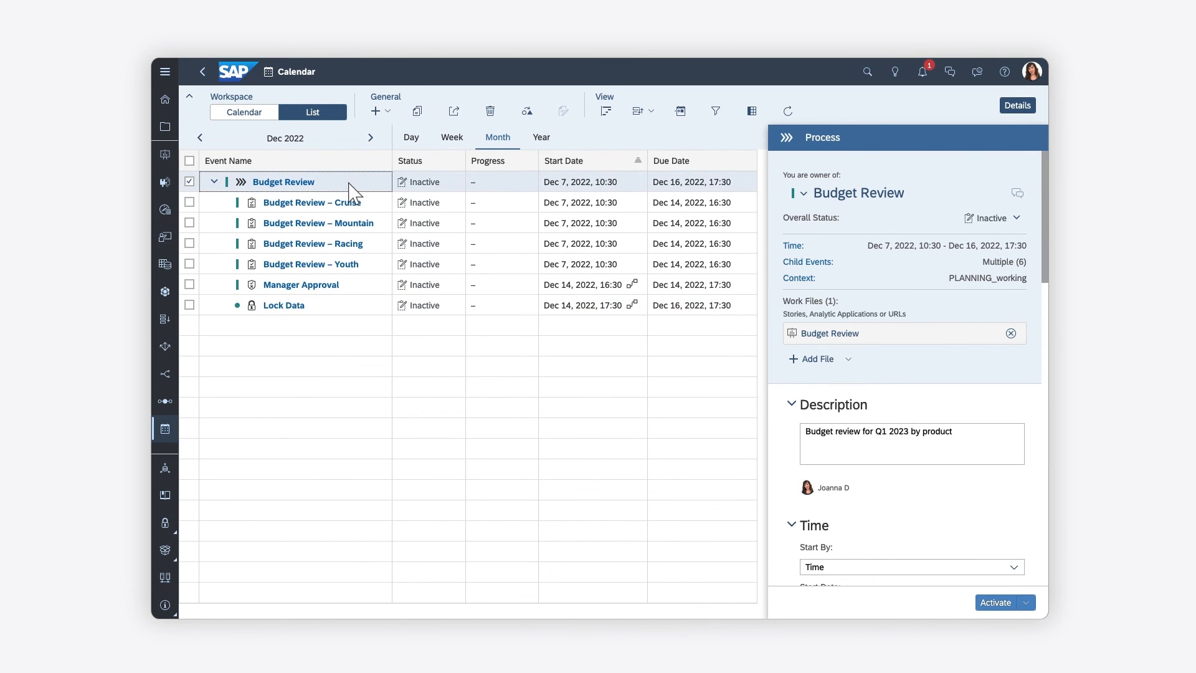